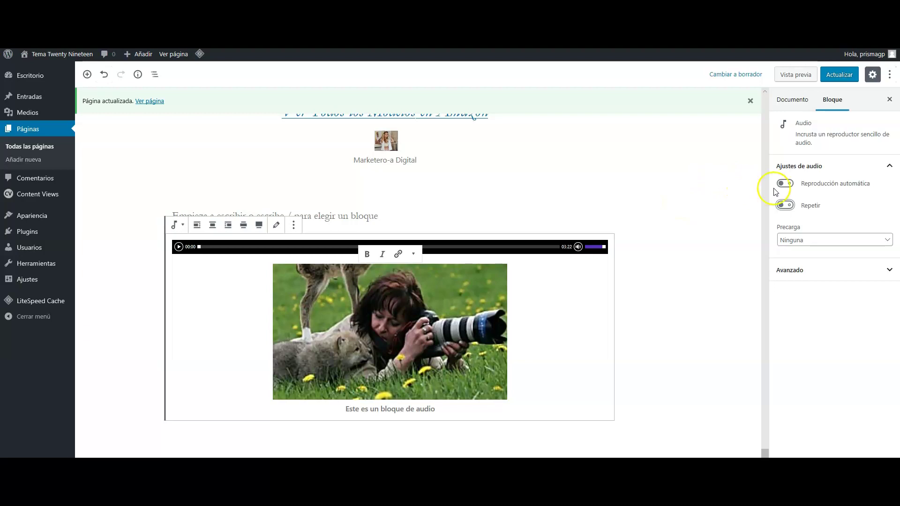
# Step: Turn on autoplay (Reproducción automática) and repeat (Repetir) for the audio block
pyautogui.click(785, 184)
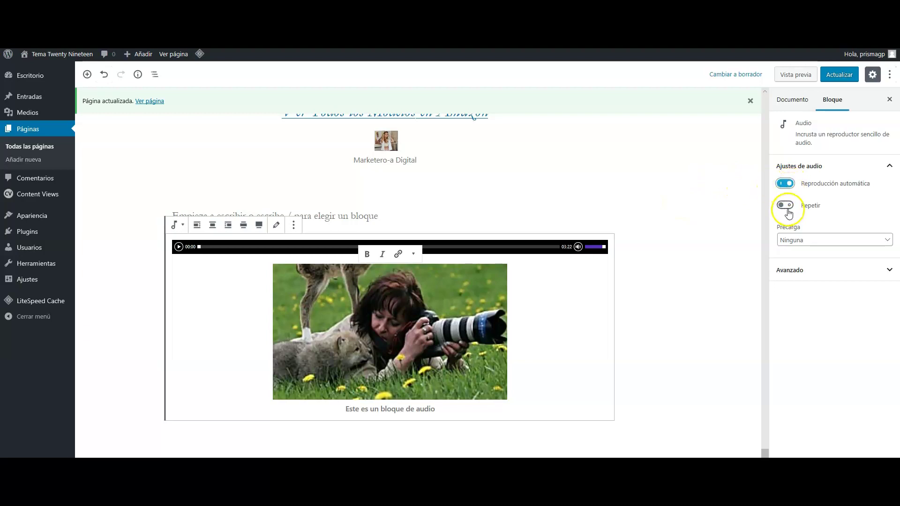
pyautogui.click(786, 207)
# Step: Preview the page, check the audio player near its end, and return to the page editor
pyautogui.click(797, 76)
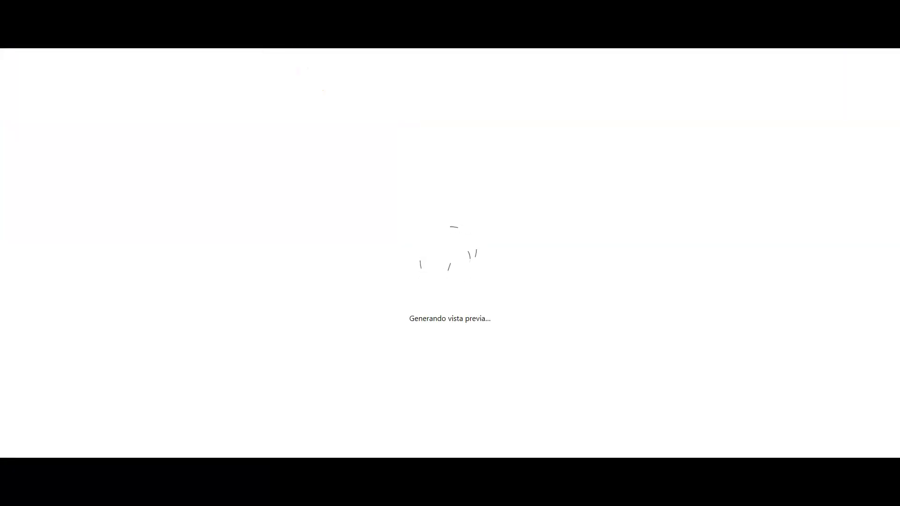
pyautogui.scroll(-20, 233, 186)
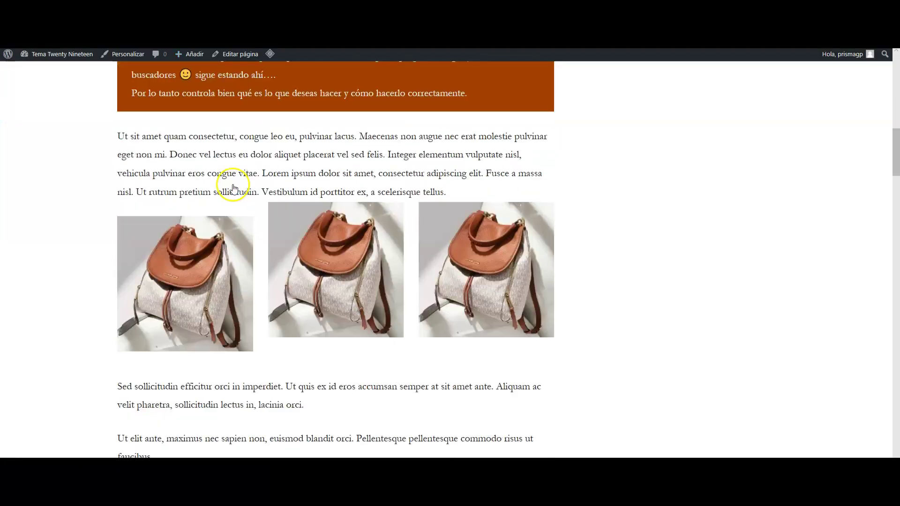
pyautogui.scroll(-20, 233, 186)
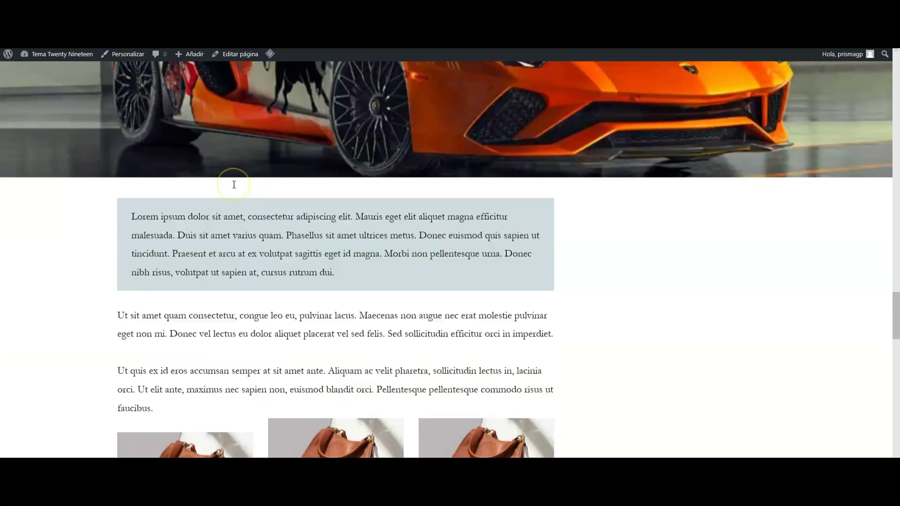
pyautogui.scroll(-8, 235, 188)
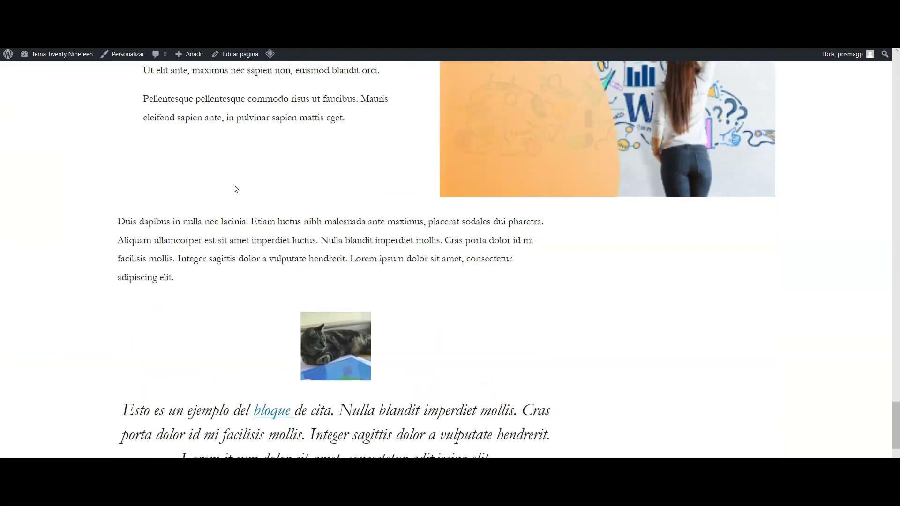
pyautogui.scroll(-10, 234, 188)
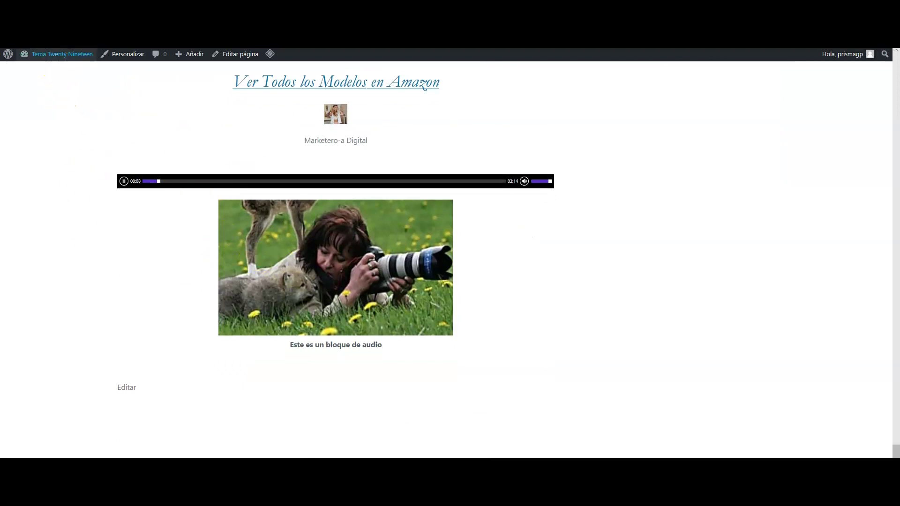
pyautogui.click(56, 9)
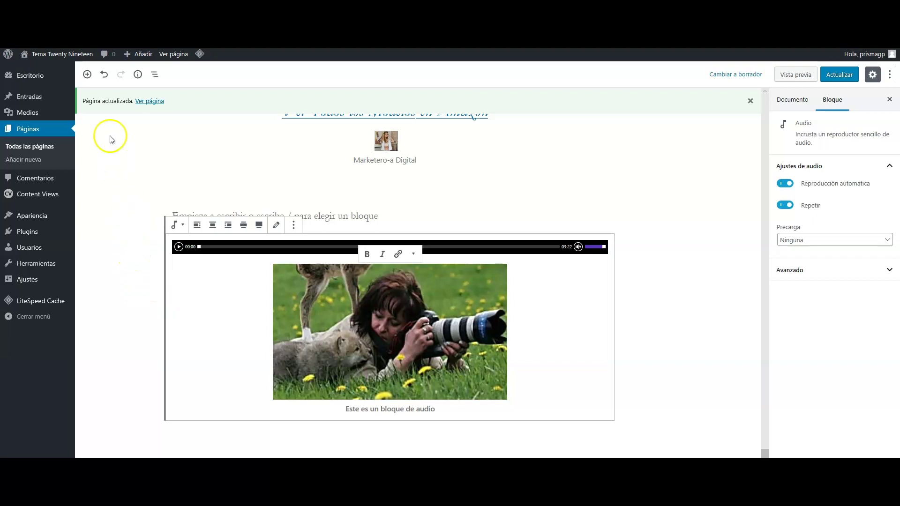
# Step: Look through the block library's categories and search it for "boton", then clear the search
pyautogui.click(86, 75)
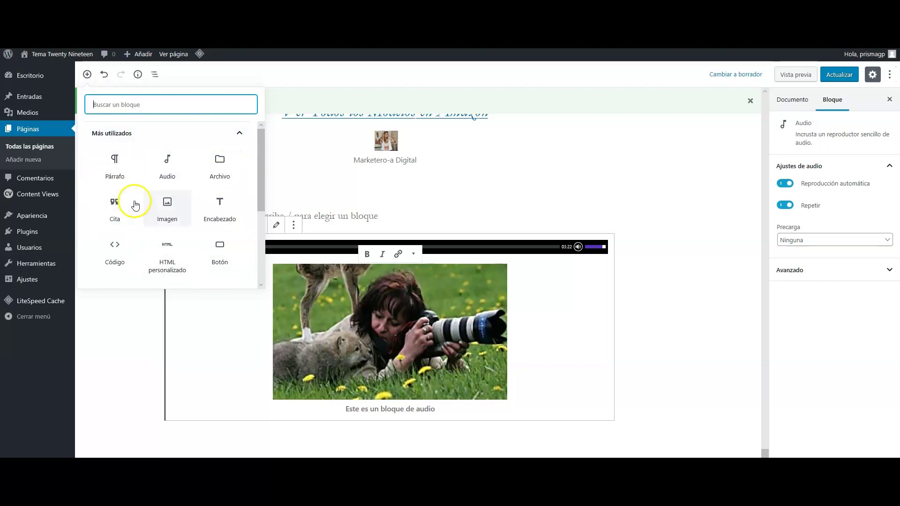
pyautogui.click(240, 135)
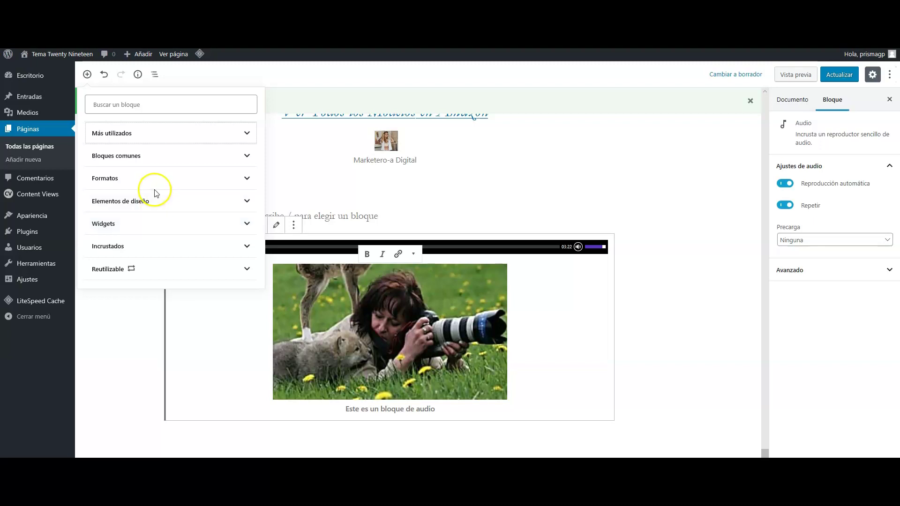
pyautogui.click(139, 105)
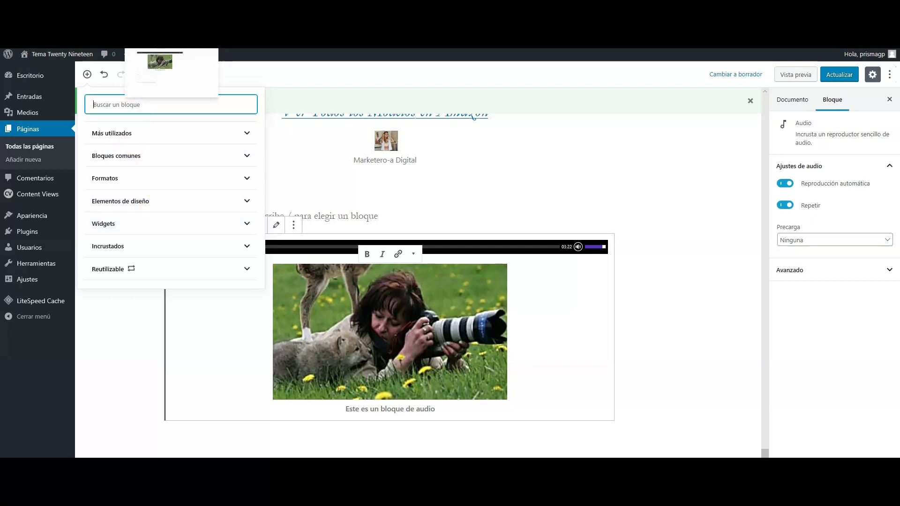
pyautogui.write('boton')
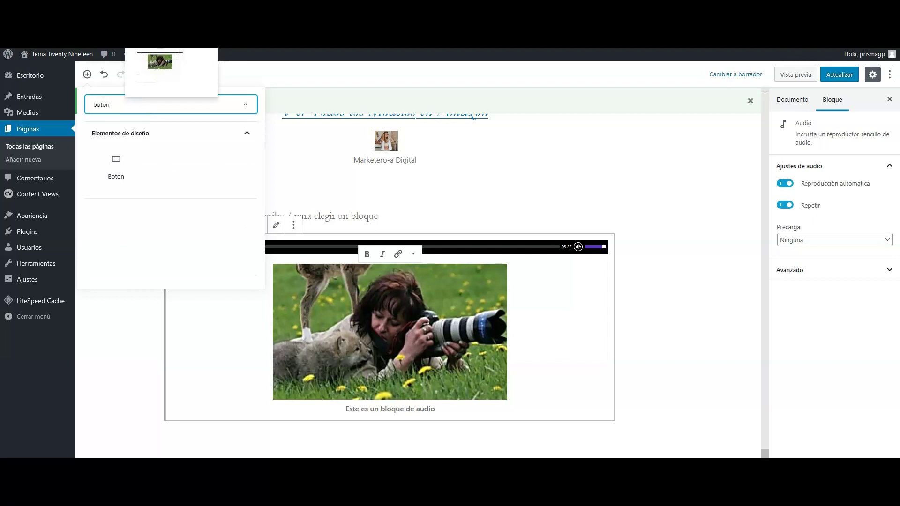
pyautogui.press('BackSpace')
pyautogui.press('BackSpace')
pyautogui.press('BackSpace')
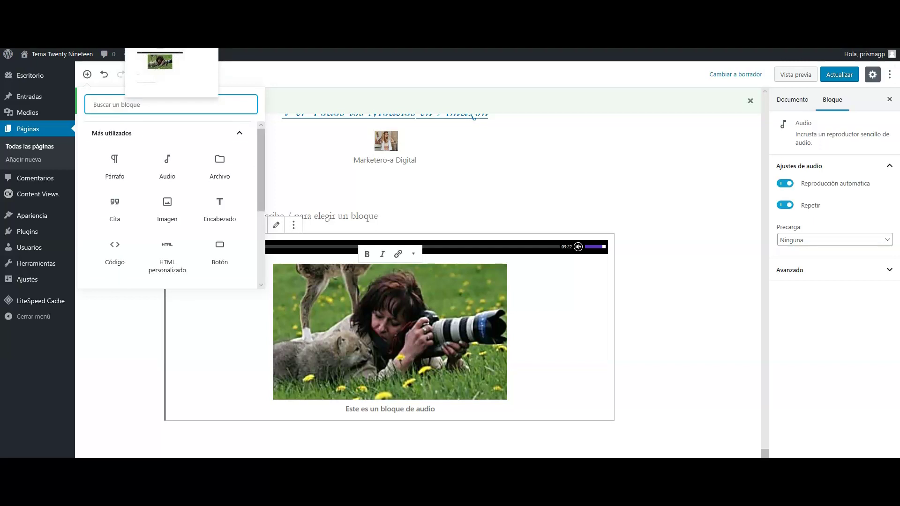
# Step: Search the block library for "columna", then clear the search and close the library without inserting a block
pyautogui.write('columna')
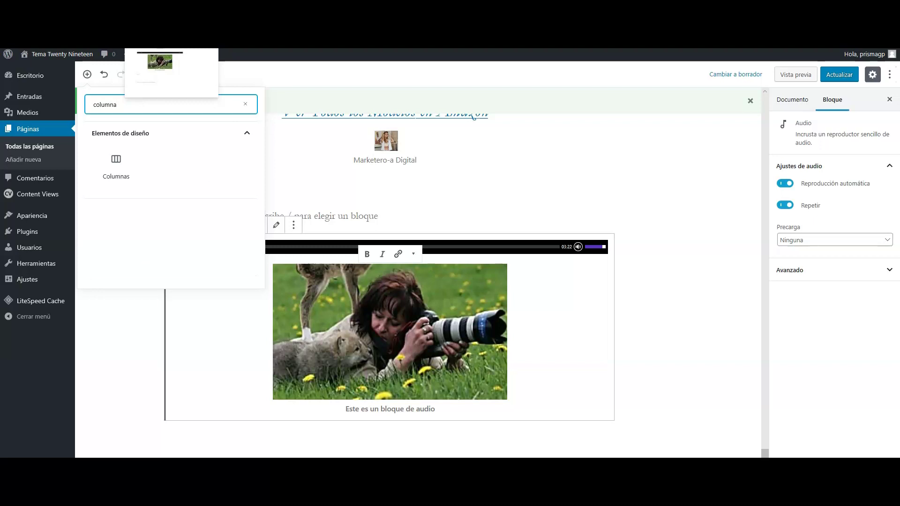
pyautogui.write('n')
pyautogui.press('BackSpace')
pyautogui.press('BackSpace')
pyautogui.press('BackSpace')
pyautogui.press('BackSpace')
pyautogui.press('BackSpace')
pyautogui.press('BackSpace')
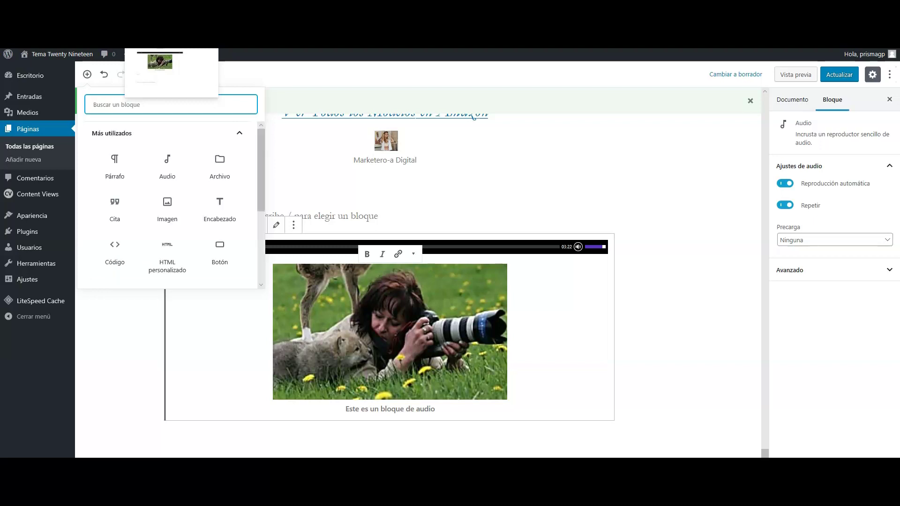
pyautogui.click(120, 313)
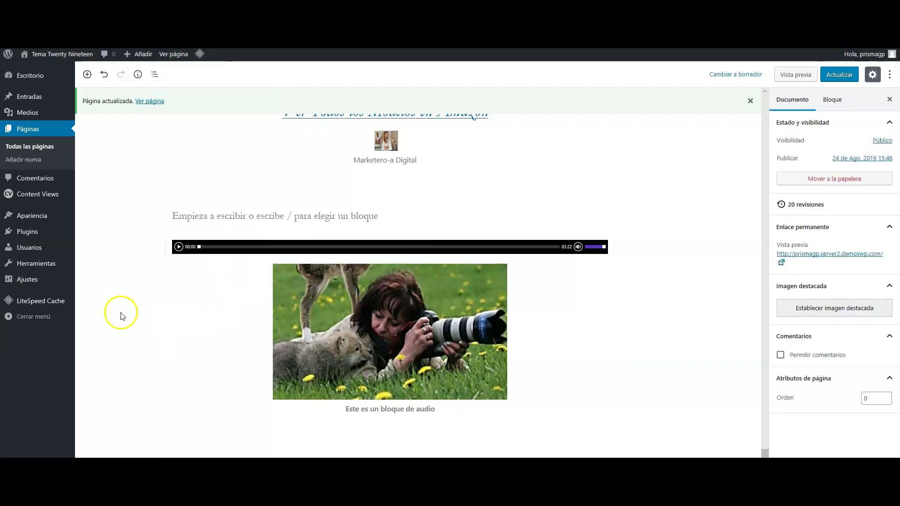
pyautogui.click(87, 75)
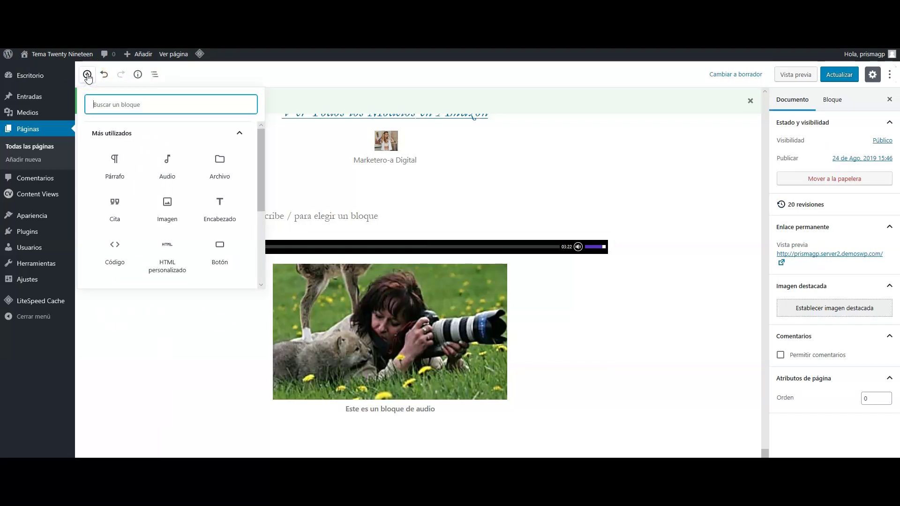
pyautogui.click(88, 75)
pyautogui.click(238, 374)
pyautogui.click(200, 358)
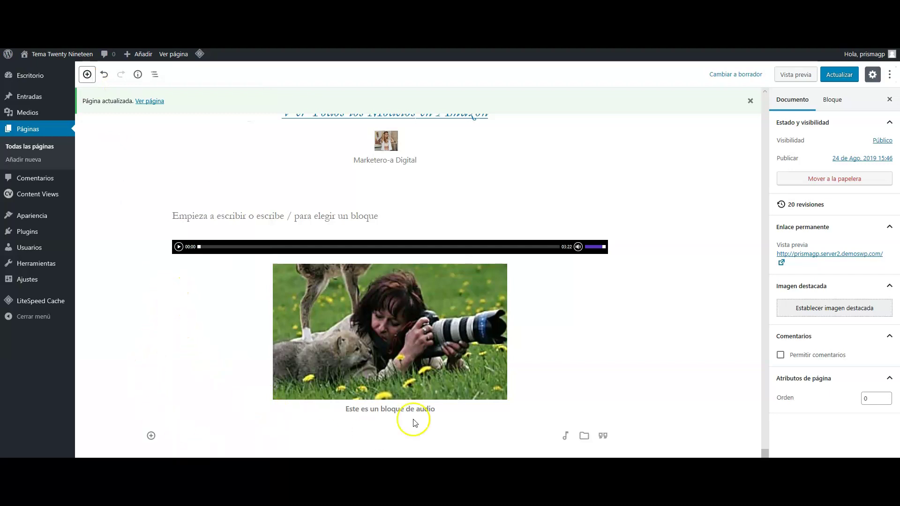
pyautogui.click(447, 382)
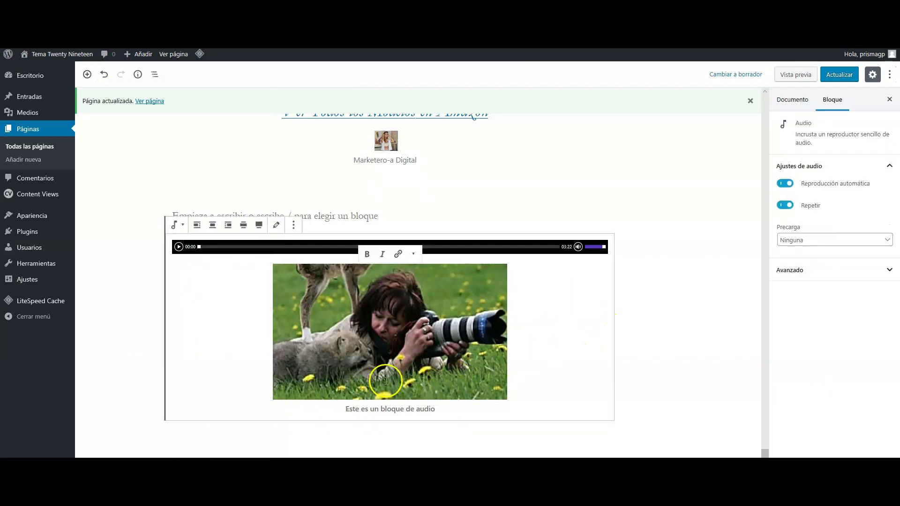
pyautogui.click(631, 409)
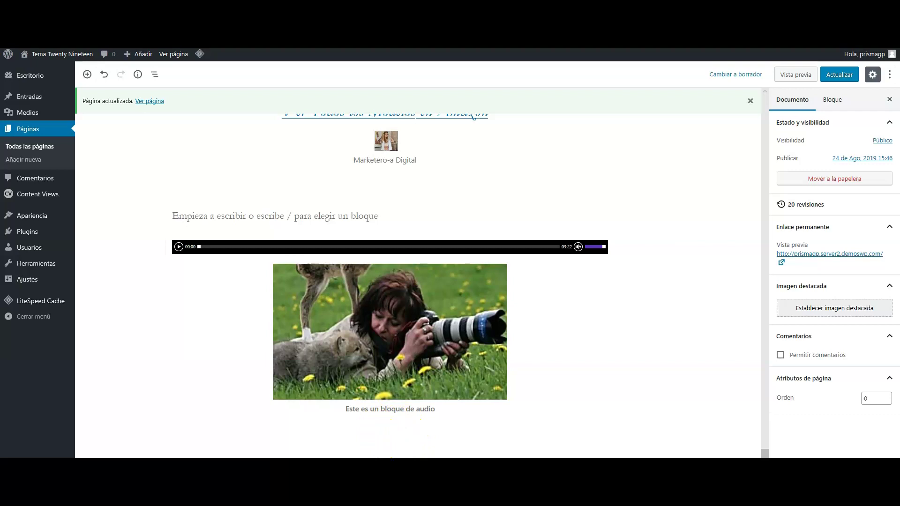
# Step: Insert an Archivo block in the empty paragraph below the audio block using the inline block search "/arc"
pyautogui.click(355, 432)
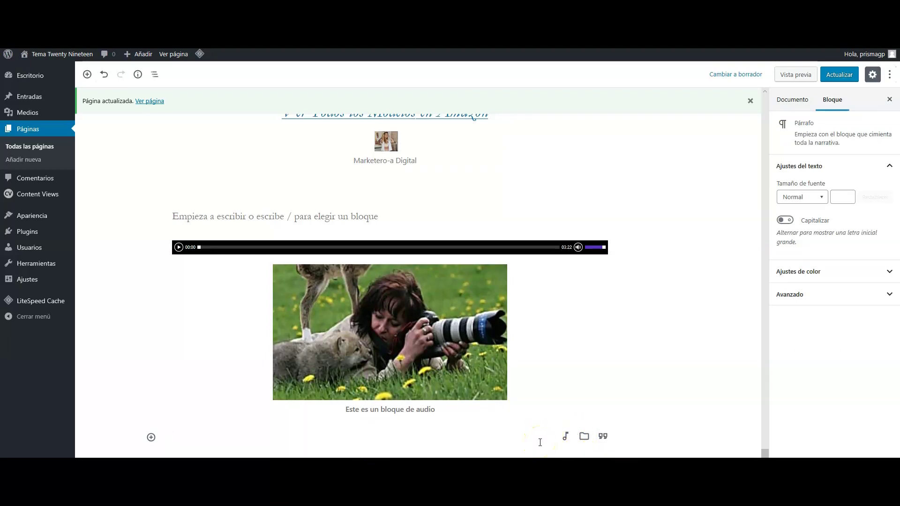
pyautogui.write('/')
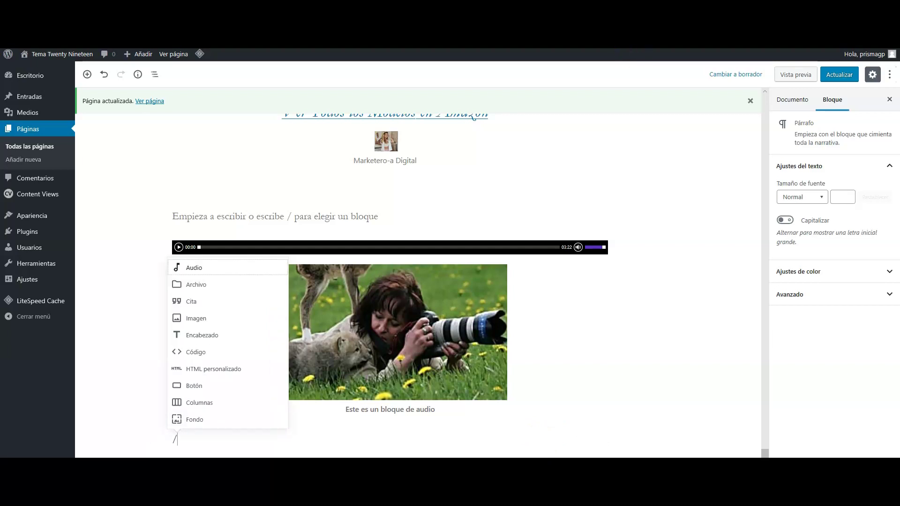
pyautogui.write('colu')
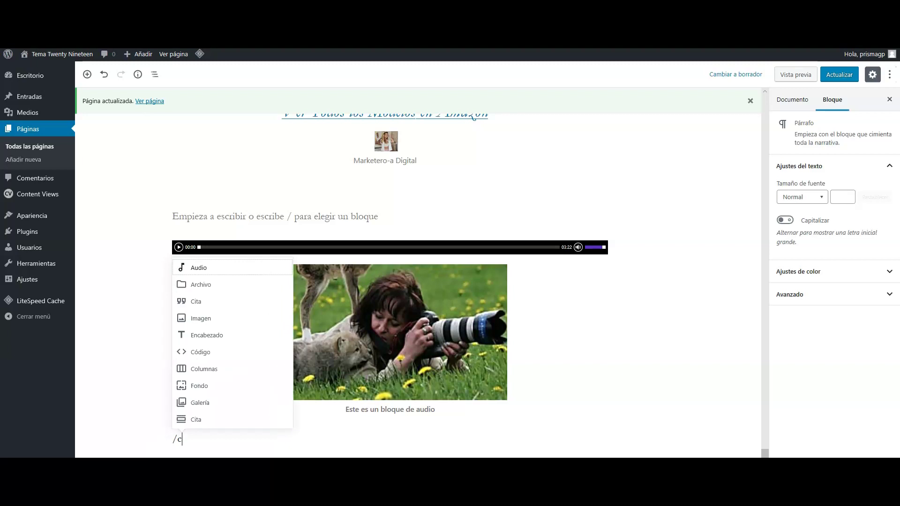
pyautogui.press('BackSpace')
pyautogui.press('BackSpace')
pyautogui.press('BackSpace')
pyautogui.press('BackSpace')
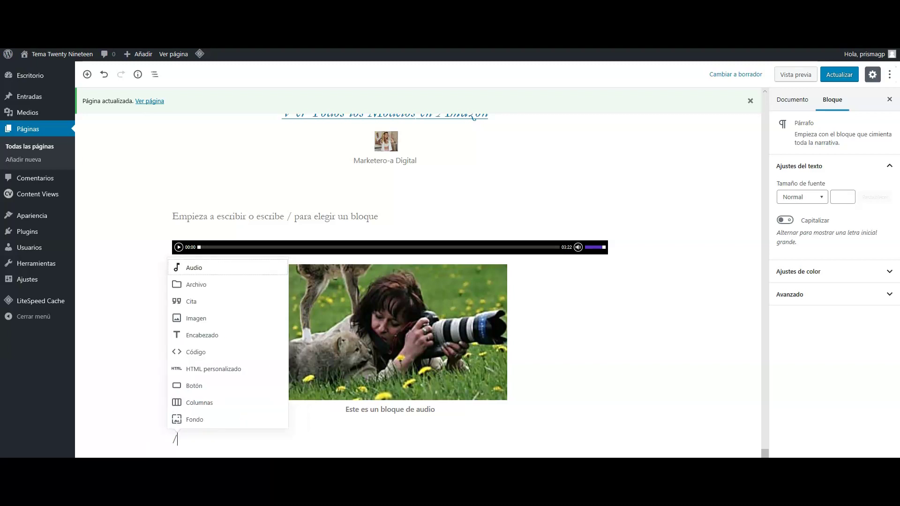
pyautogui.write('arc')
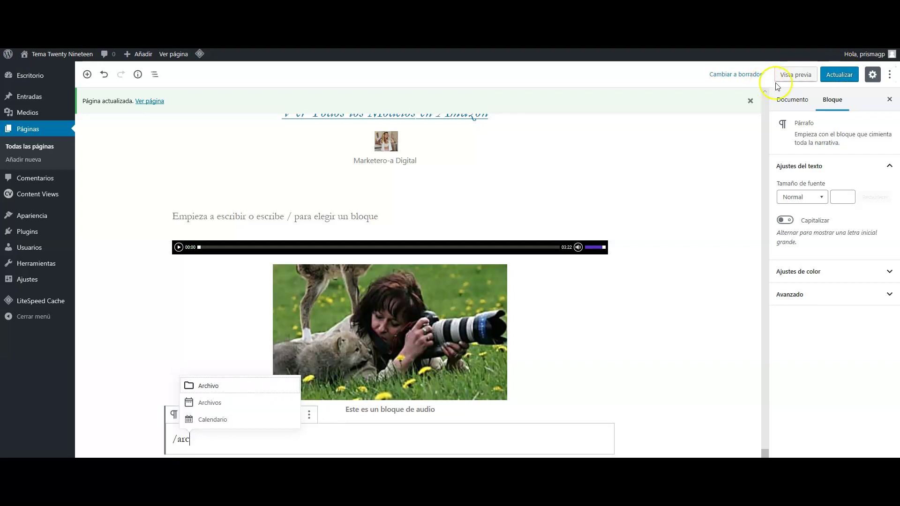
pyautogui.click(209, 387)
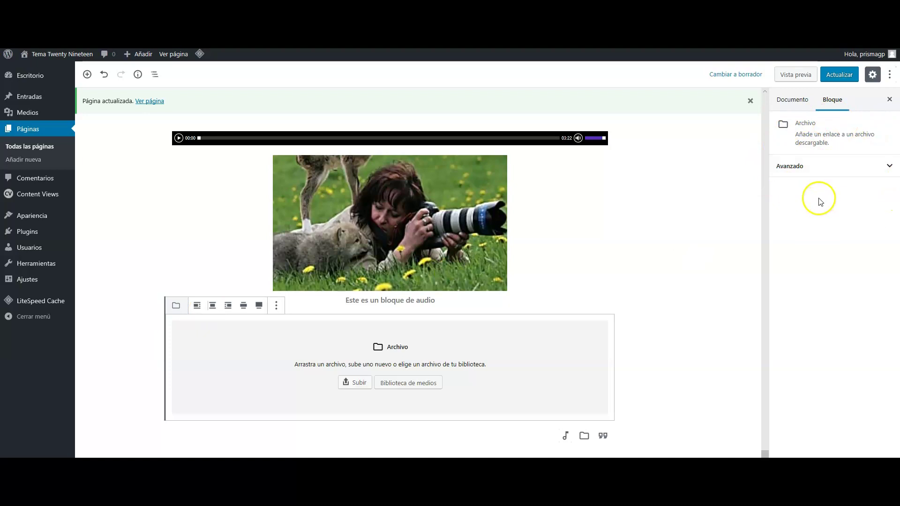
# Step: Examine the Archivo block's advanced settings and its additional block options
pyautogui.click(889, 167)
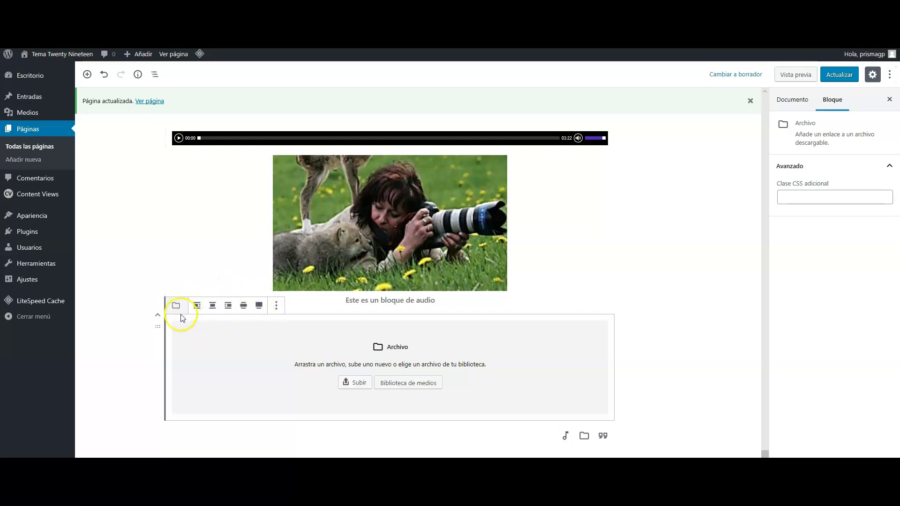
pyautogui.click(276, 309)
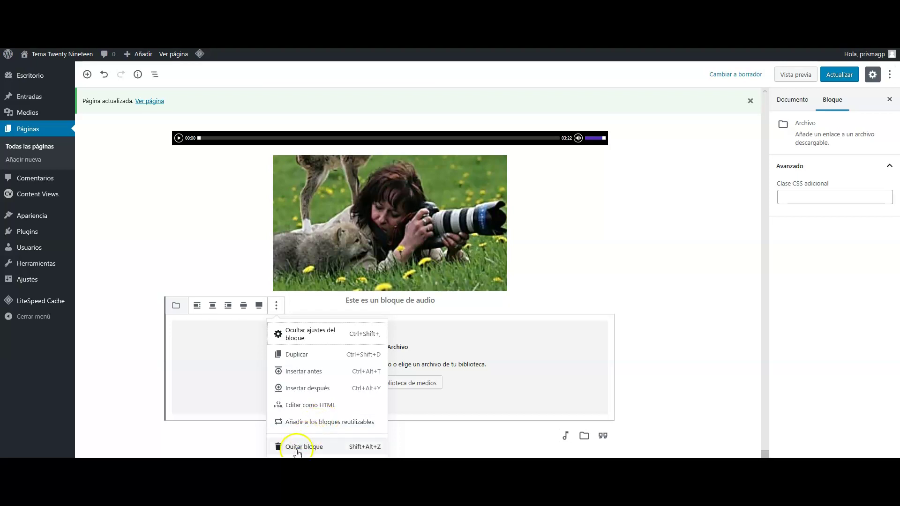
pyautogui.click(140, 398)
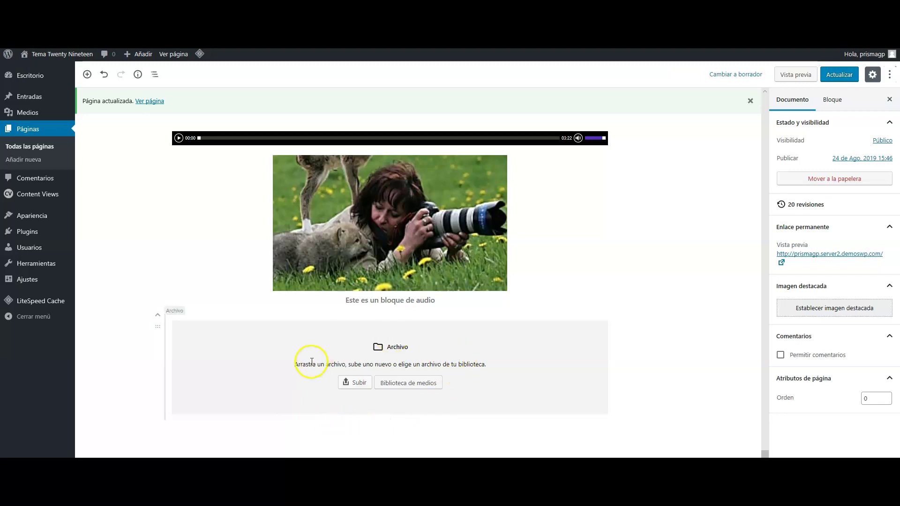
# Step: Add the Arms_of_Heaven MP3 from the media library to the Archivo block
pyautogui.click(377, 368)
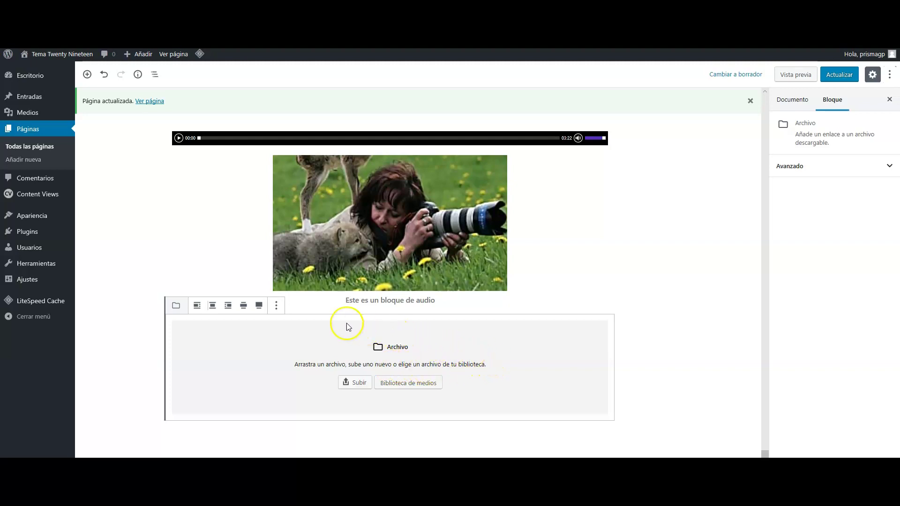
pyautogui.click(413, 386)
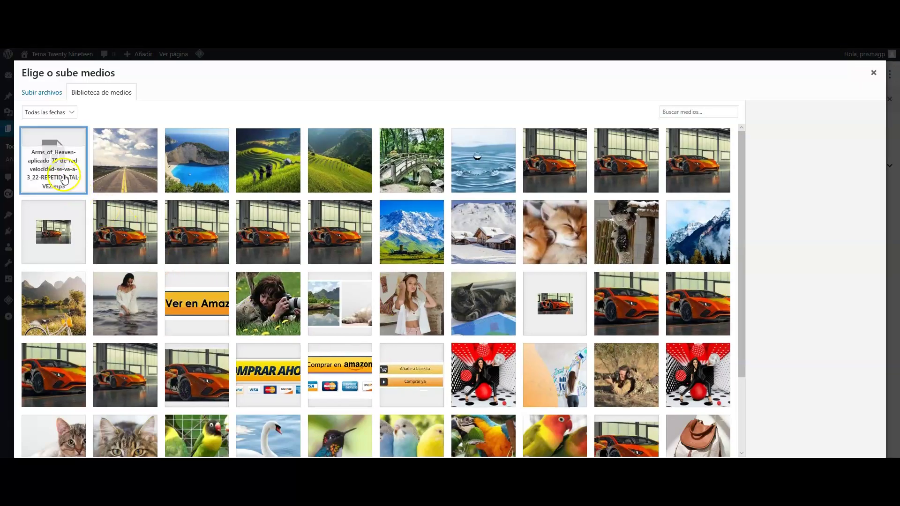
pyautogui.click(65, 180)
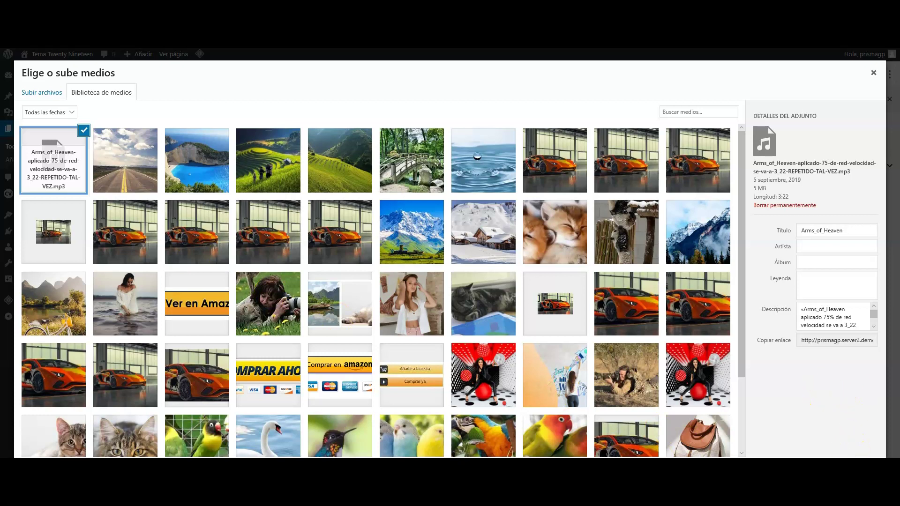
pyautogui.press('Return')
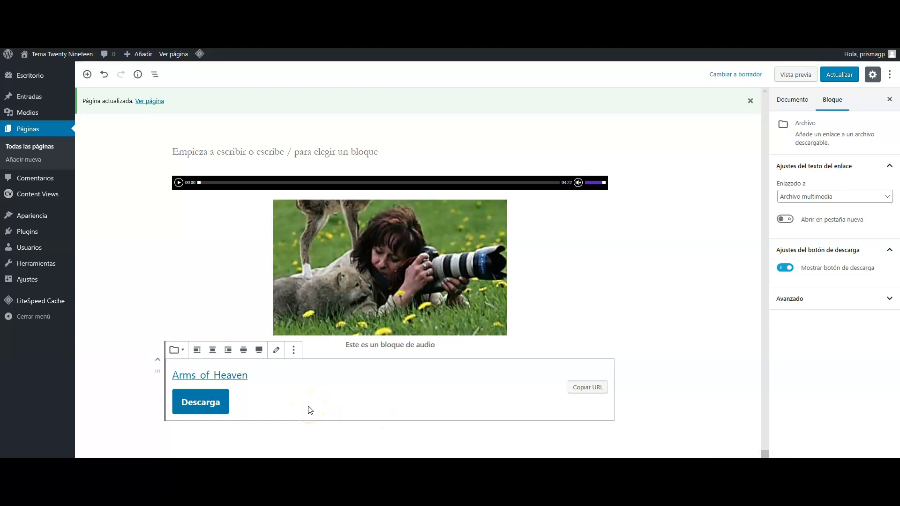
# Step: Examine which block types the Arms_of_Heaven file block can be transformed to, then deselect the block
pyautogui.click(276, 399)
pyautogui.click(179, 352)
pyautogui.click(177, 353)
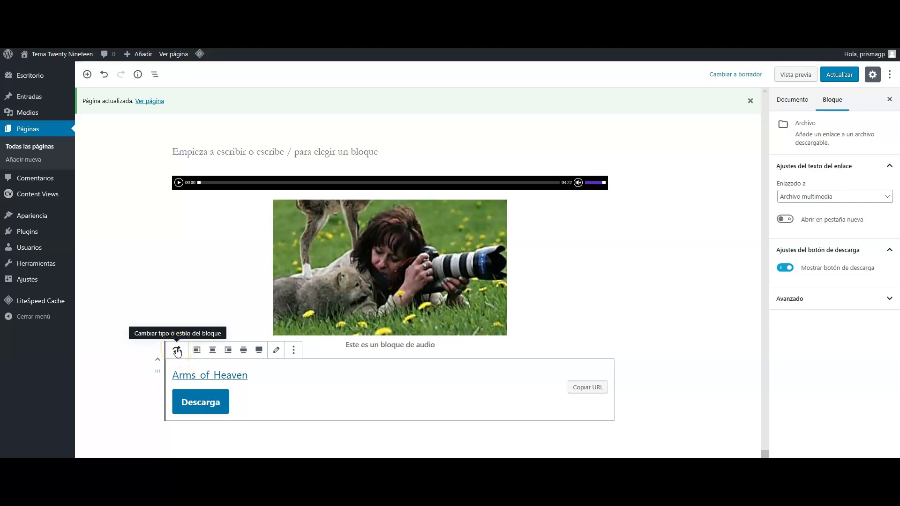
pyautogui.click(177, 353)
pyautogui.click(202, 403)
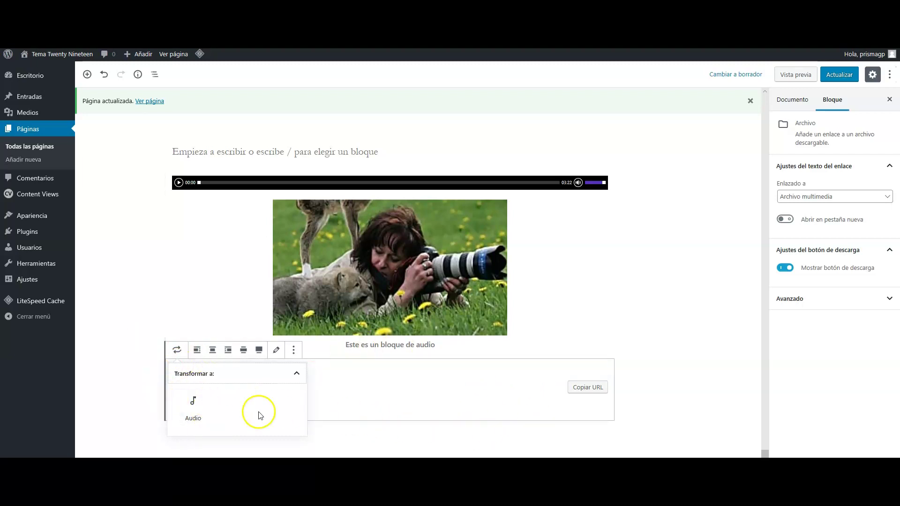
pyautogui.click(131, 350)
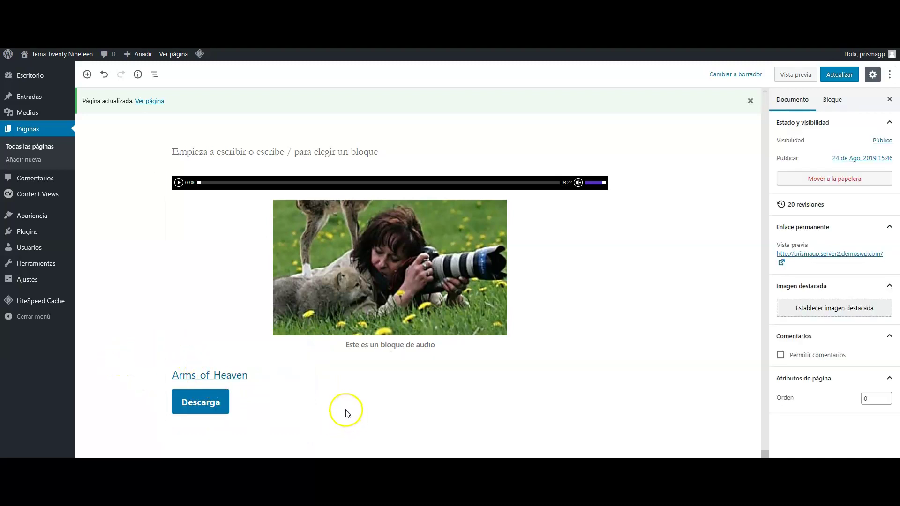
# Step: Try the right, wide and full-width alignments on the Arms_of_Heaven file block, then center it
pyautogui.click(310, 389)
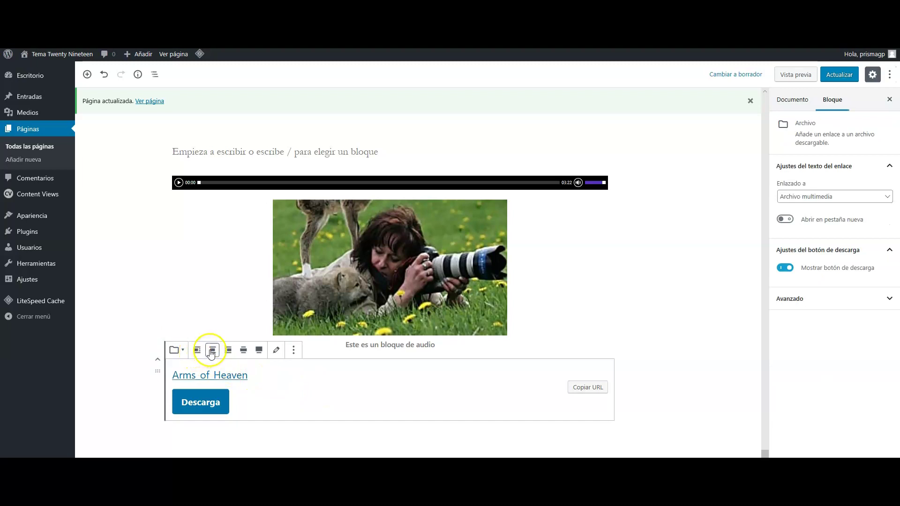
pyautogui.click(212, 351)
pyautogui.click(228, 350)
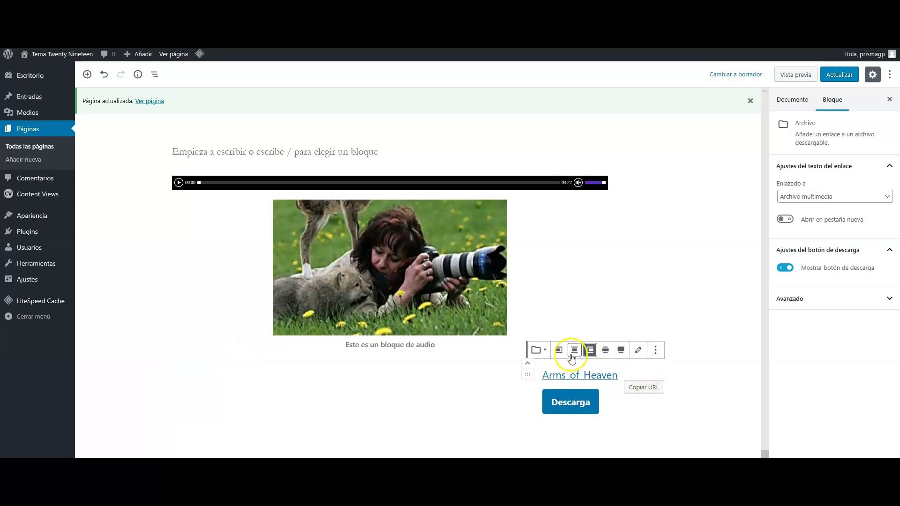
pyautogui.click(574, 351)
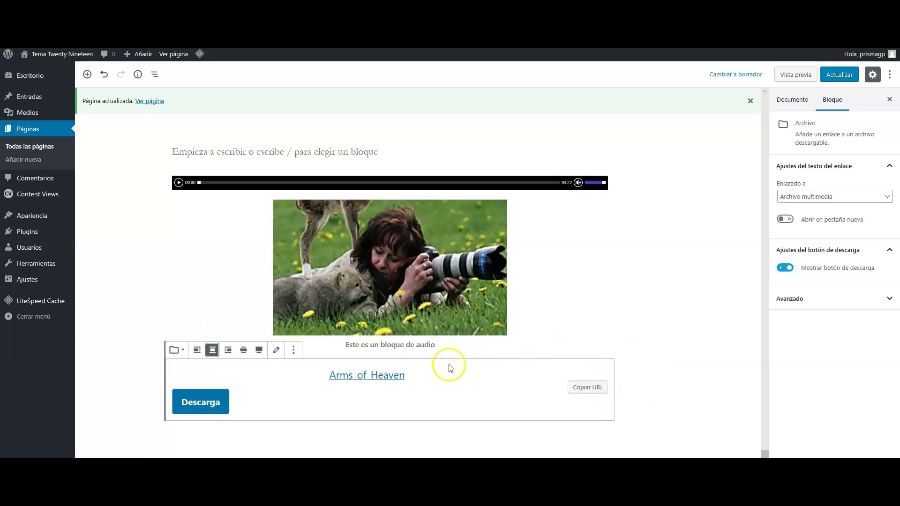
pyautogui.click(244, 350)
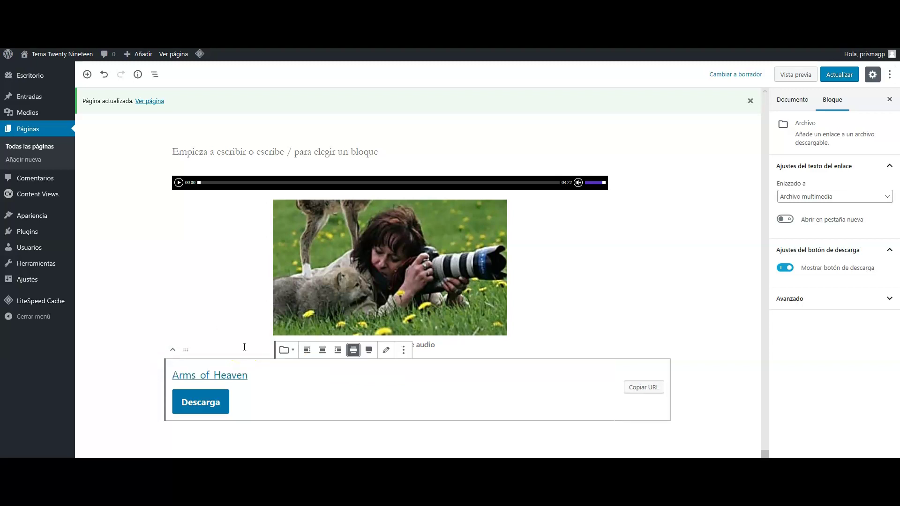
pyautogui.click(368, 350)
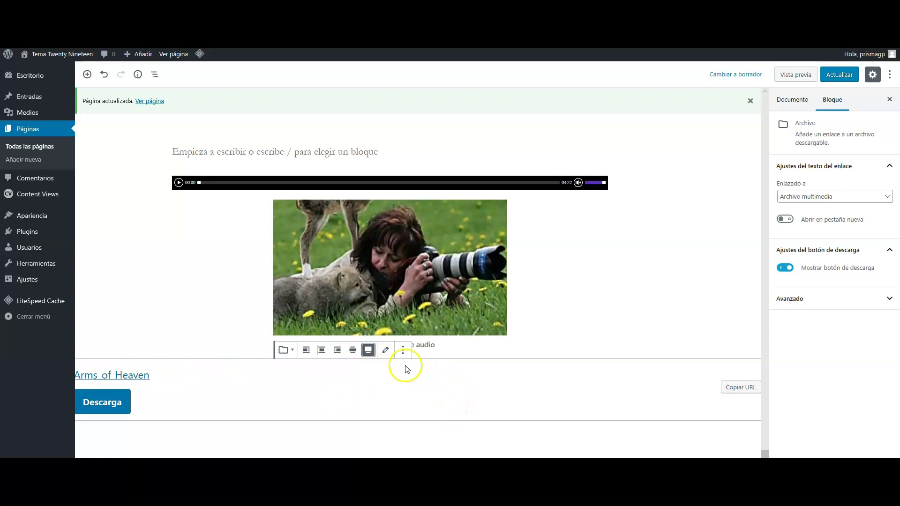
pyautogui.click(322, 350)
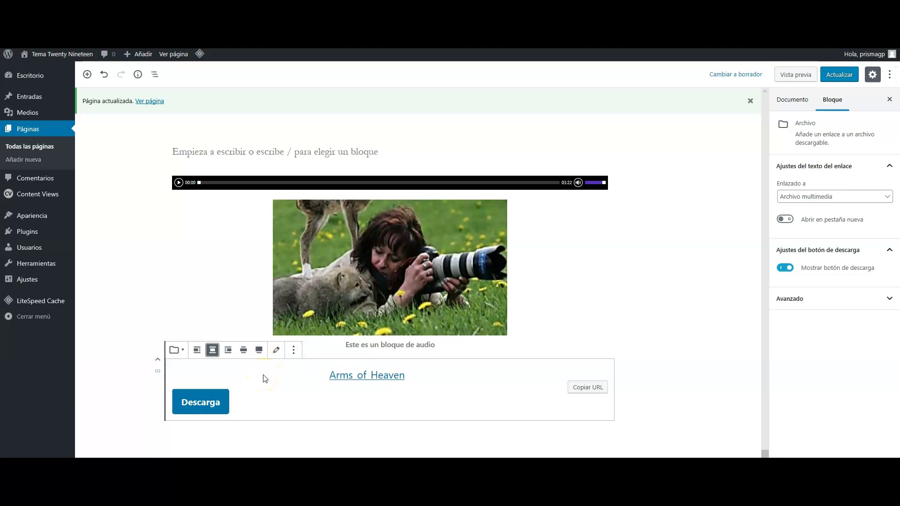
# Step: Duplicate the centered Arms_of_Heaven file block
pyautogui.click(294, 351)
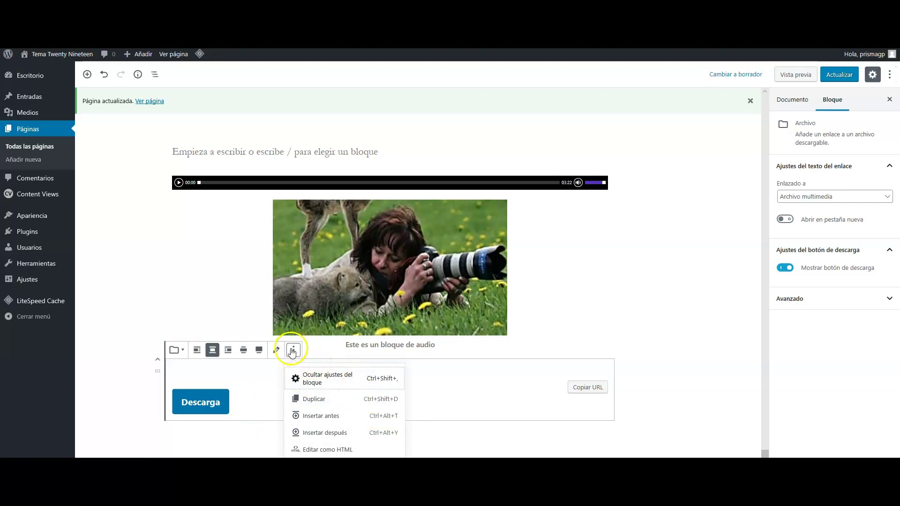
pyautogui.click(317, 400)
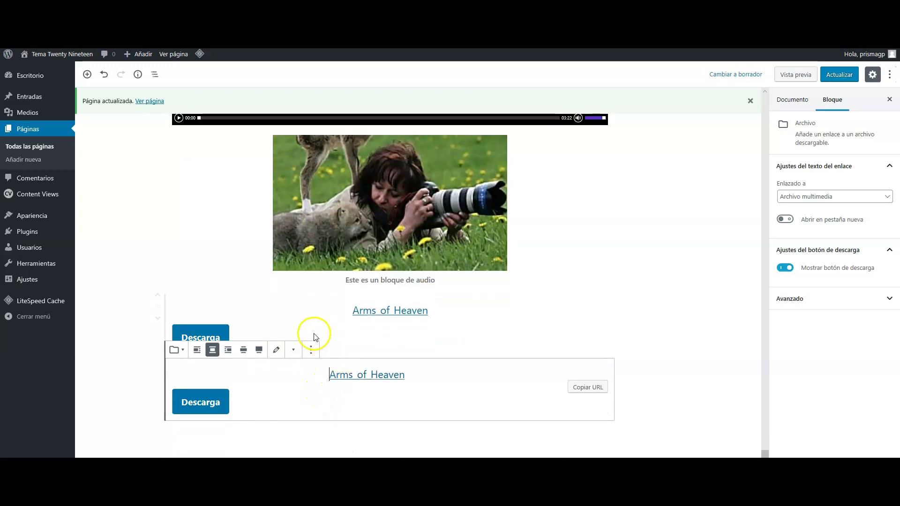
# Step: Switch the upper Arms_of_Heaven file block to HTML editing, return it to visual editing, and review its additional options
pyautogui.click(312, 331)
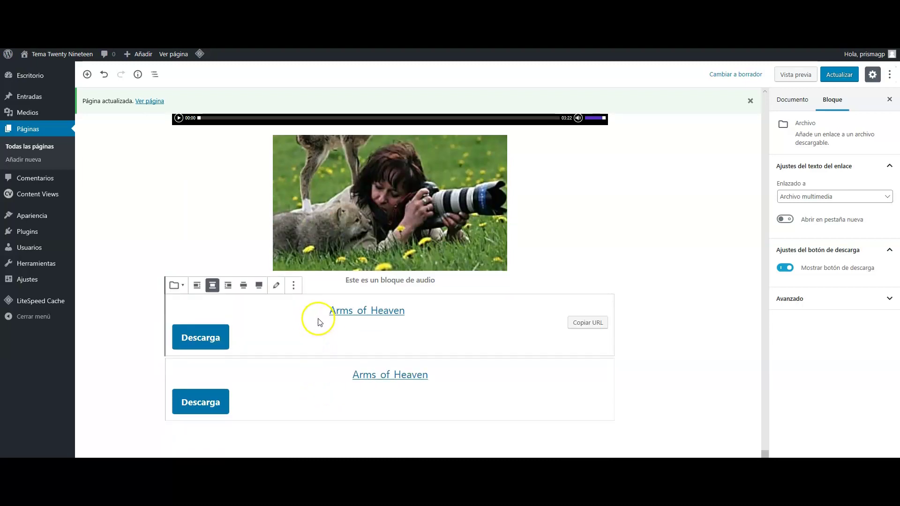
pyautogui.click(294, 286)
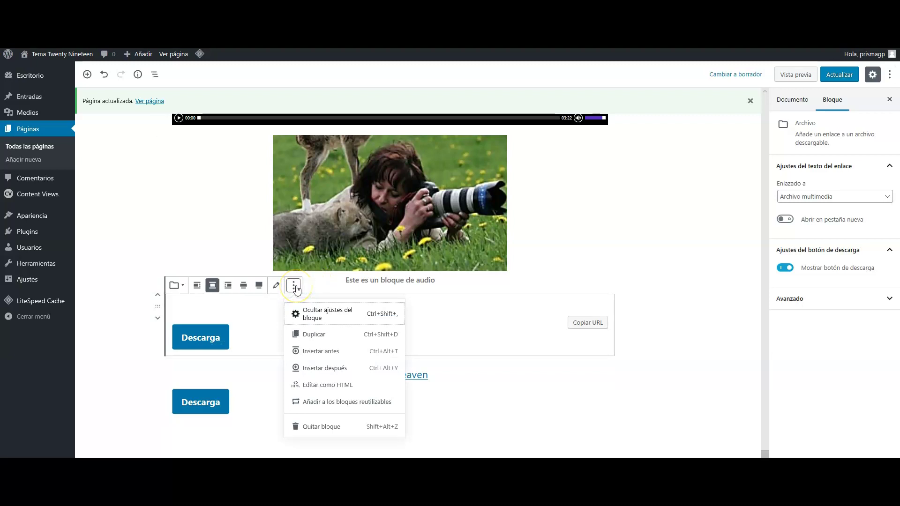
pyautogui.click(311, 336)
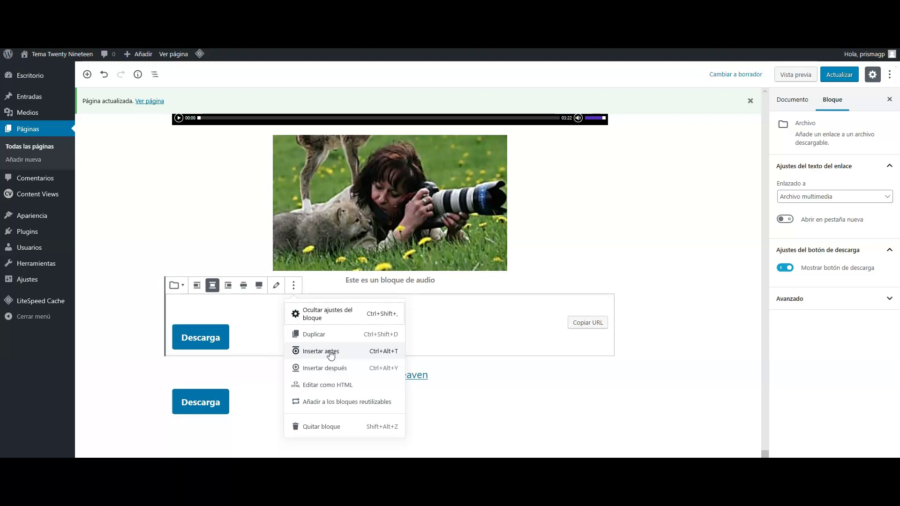
pyautogui.click(326, 371)
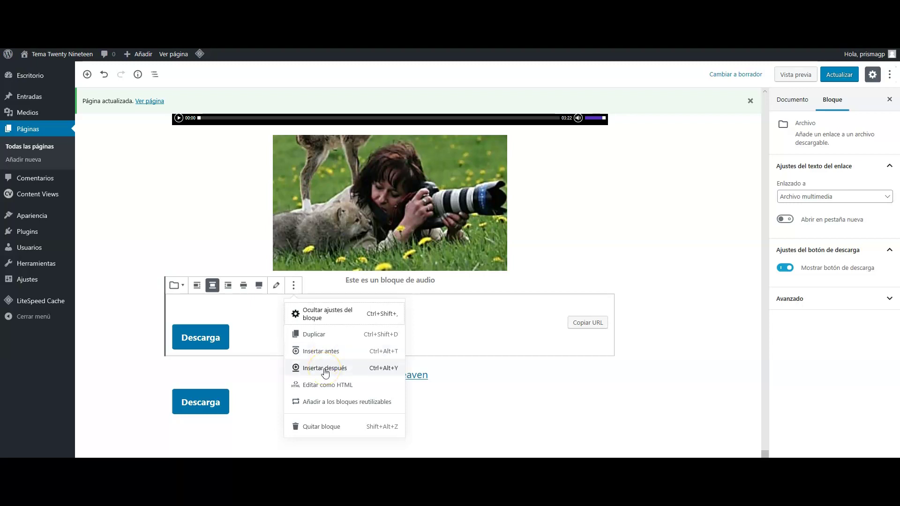
pyautogui.click(324, 385)
pyautogui.click(241, 338)
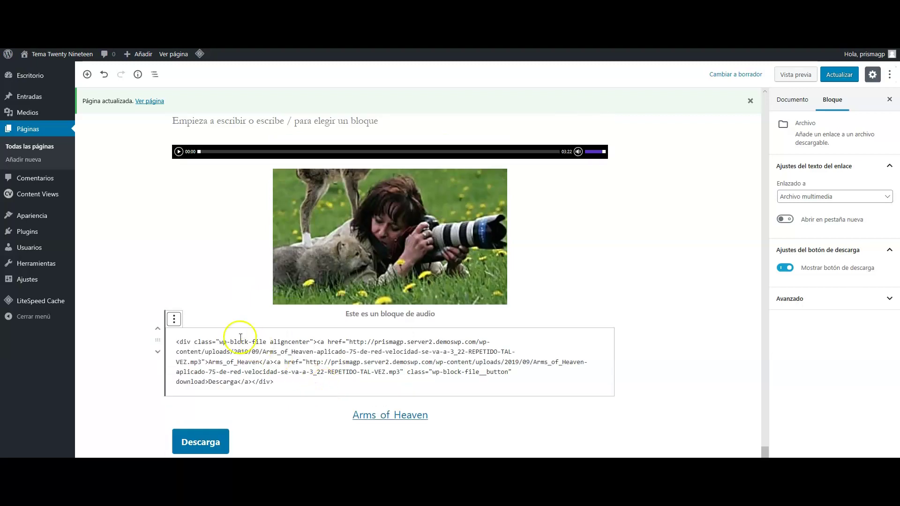
pyautogui.click(174, 319)
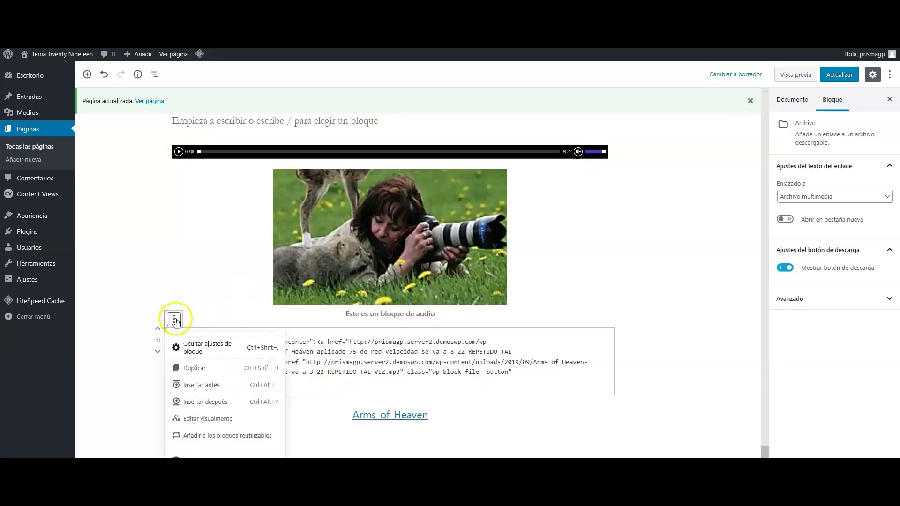
pyautogui.click(215, 420)
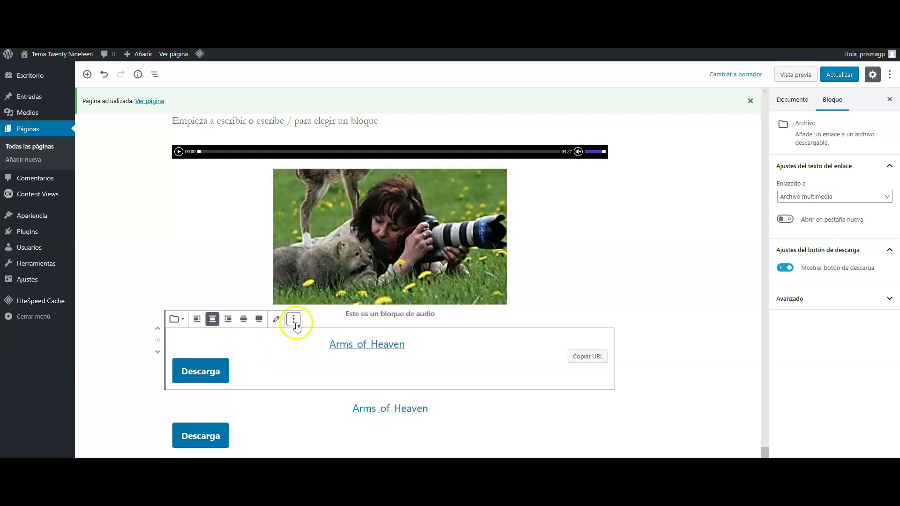
pyautogui.click(294, 321)
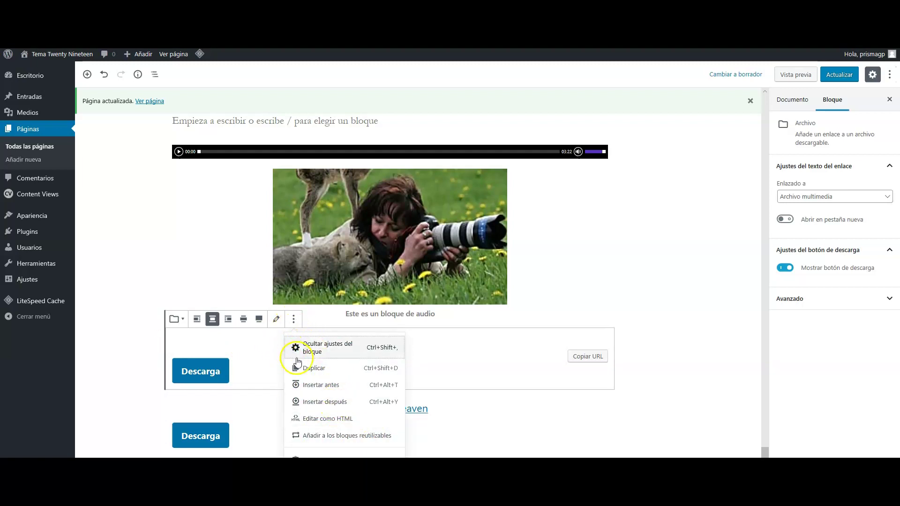
pyautogui.click(294, 320)
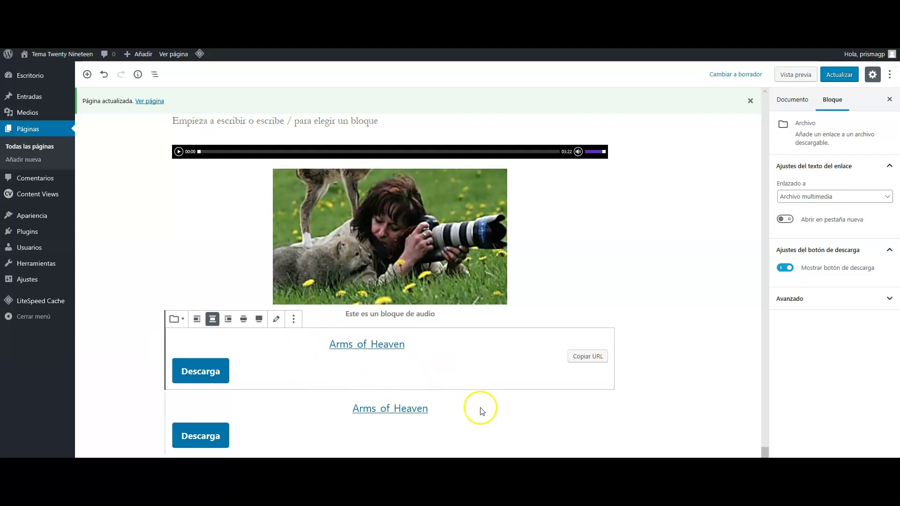
# Step: Remove the lower duplicate of the Arms_of_Heaven file block
pyautogui.click(460, 417)
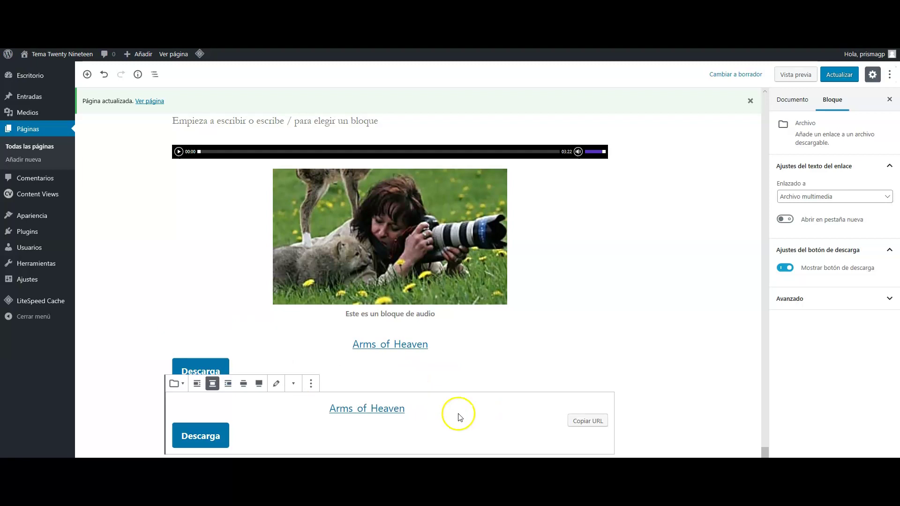
pyautogui.click(311, 383)
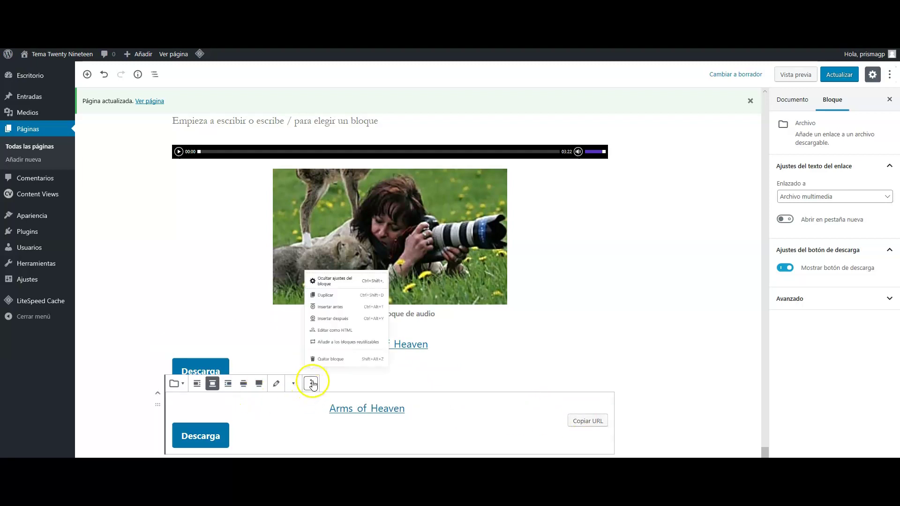
pyautogui.click(334, 360)
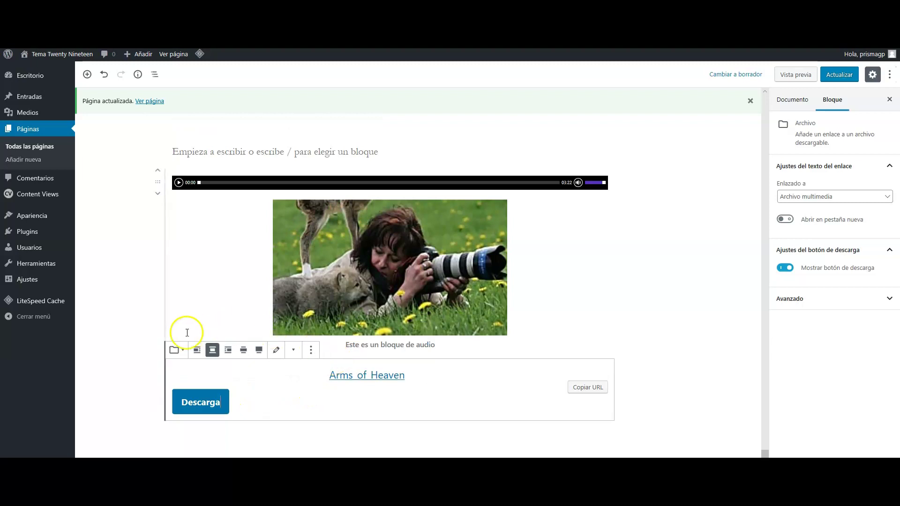
# Step: Copy the URL of the centered Arms_of_Heaven file block
pyautogui.click(213, 350)
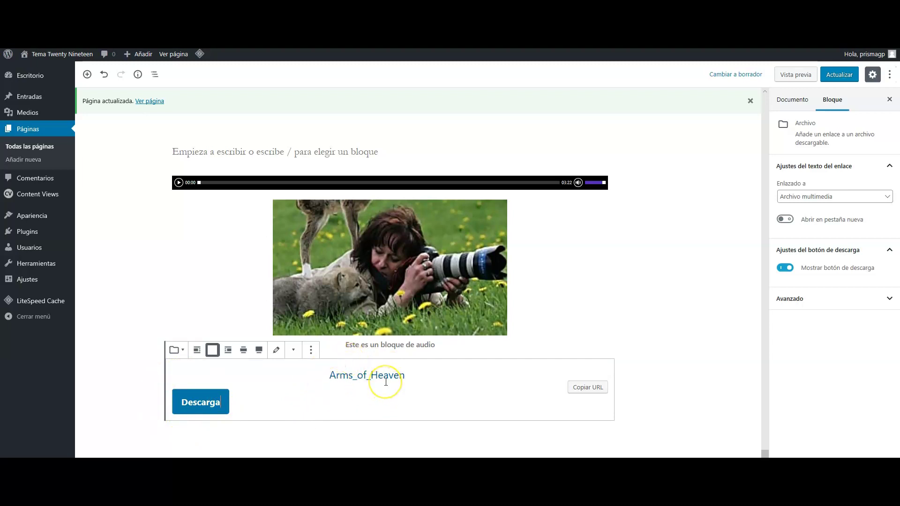
pyautogui.click(588, 389)
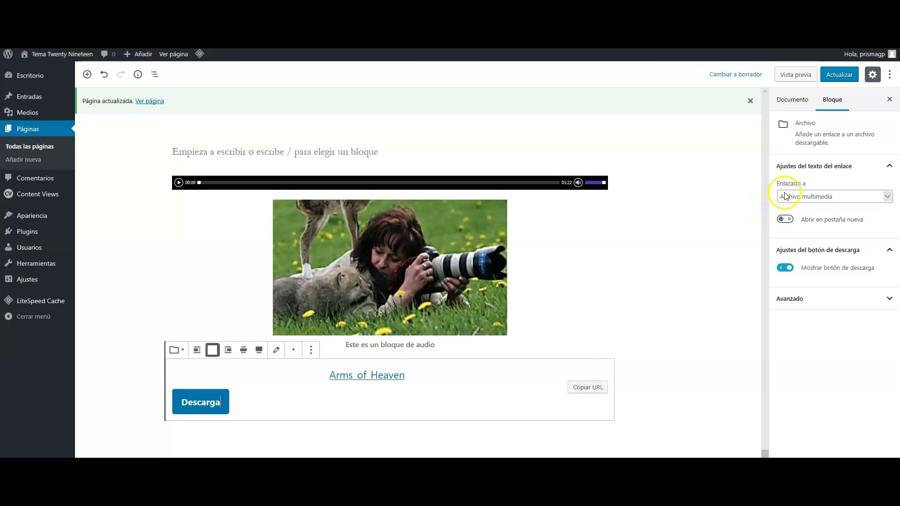
# Step: Review the file block's link target choices and try opening the link in a new tab, switching that option back off
pyautogui.click(887, 197)
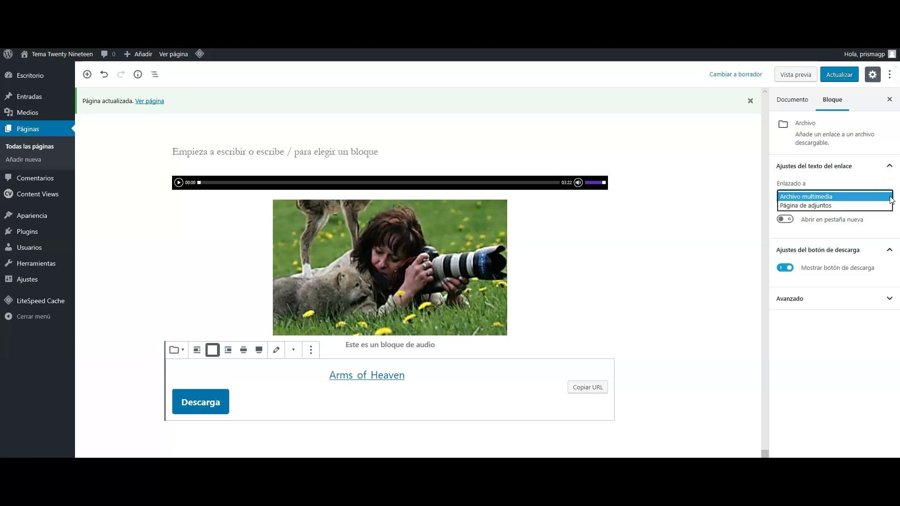
pyautogui.click(799, 208)
pyautogui.click(791, 223)
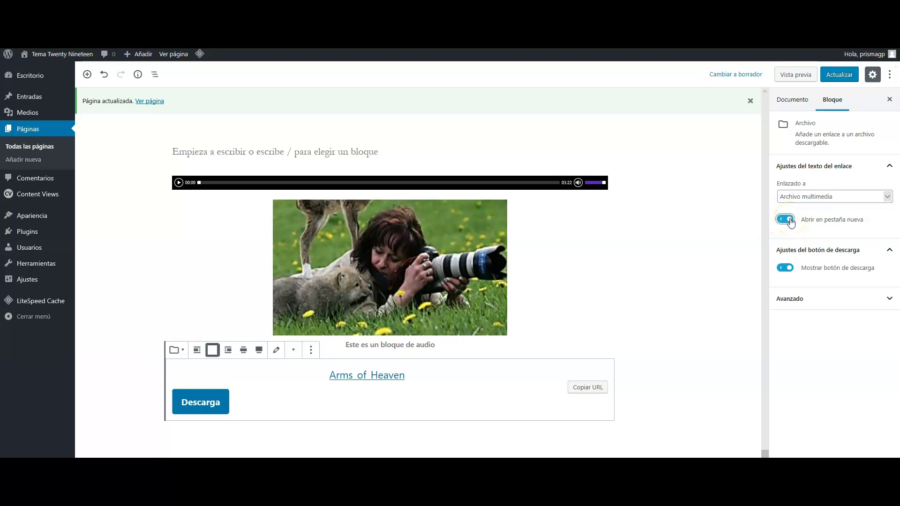
pyautogui.click(792, 223)
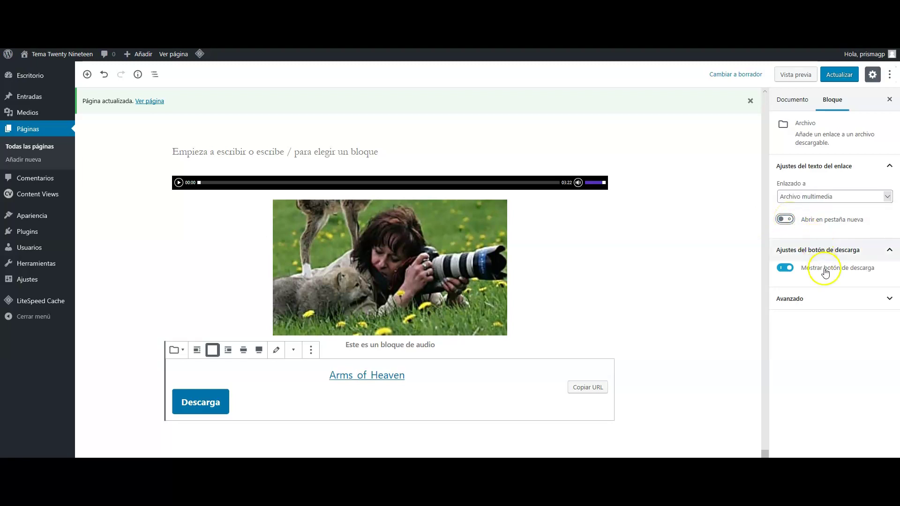
# Step: Hide the file block's download button, check the advanced CSS class setting, and show the download button again
pyautogui.click(782, 270)
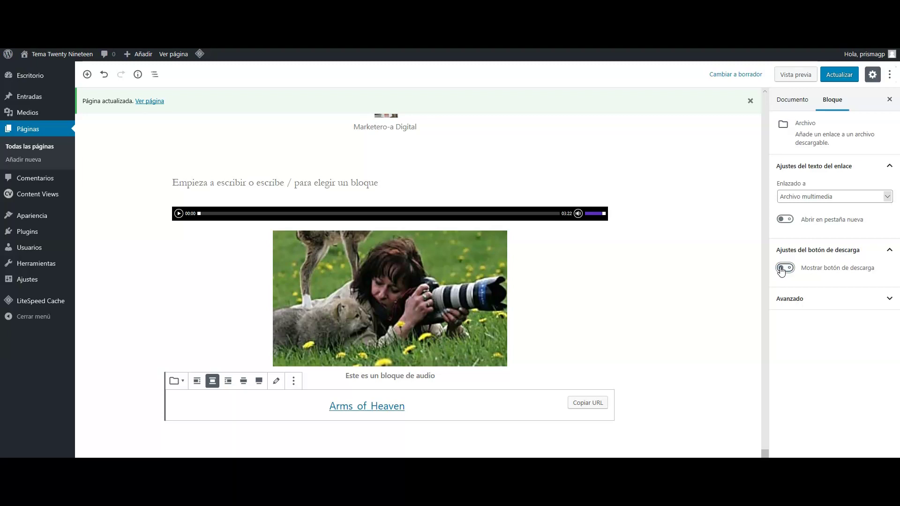
pyautogui.click(889, 300)
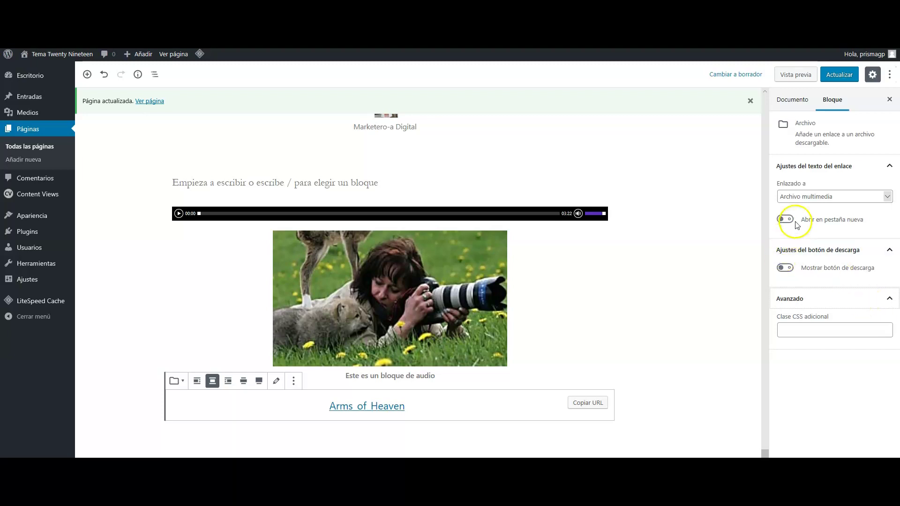
pyautogui.click(787, 268)
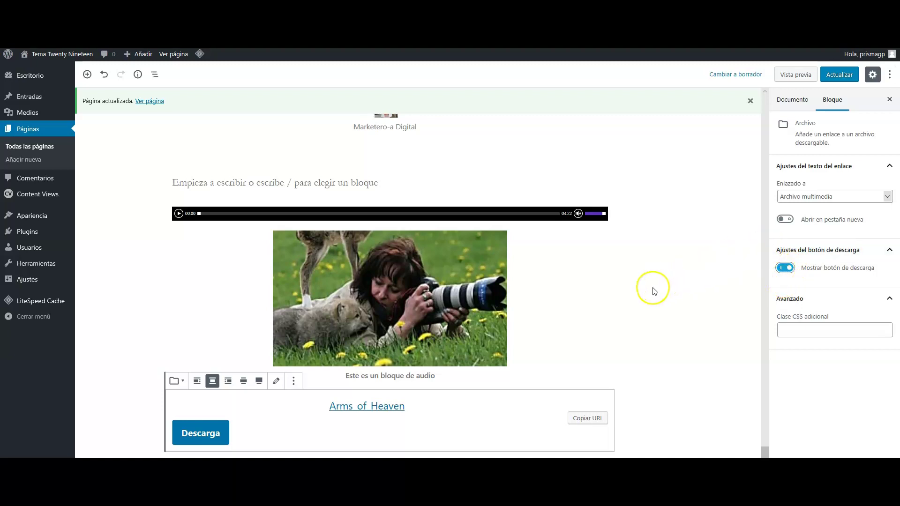
# Step: Preview the page and look through it down to the audio and file blocks at its end
pyautogui.click(797, 76)
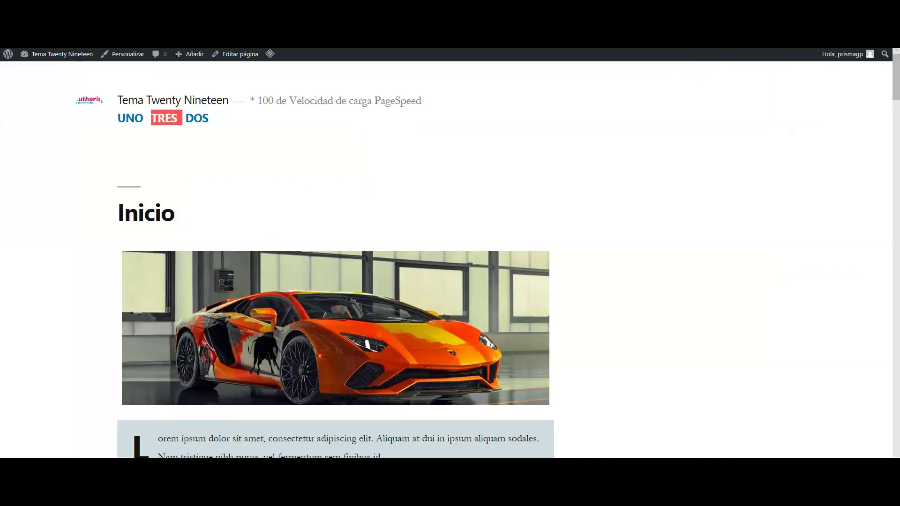
pyautogui.click(314, 136)
pyautogui.scroll(-8, 315, 137)
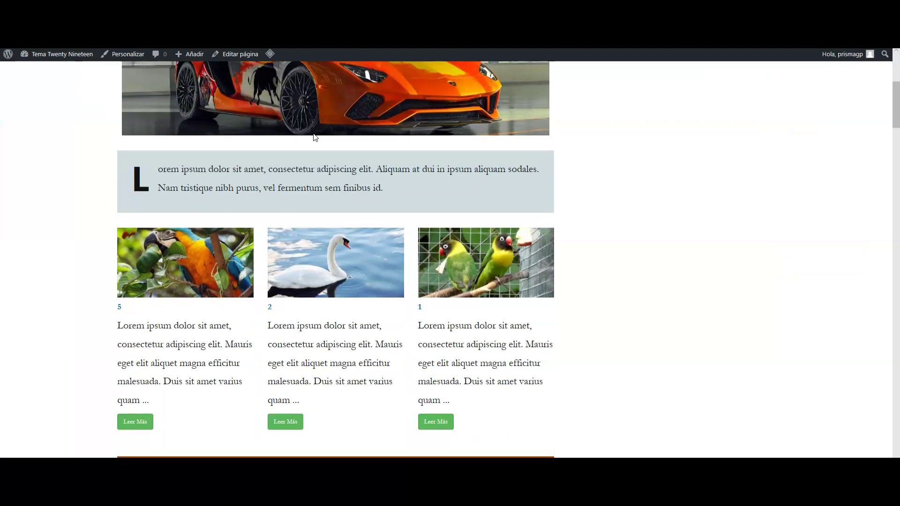
pyautogui.scroll(-8, 314, 136)
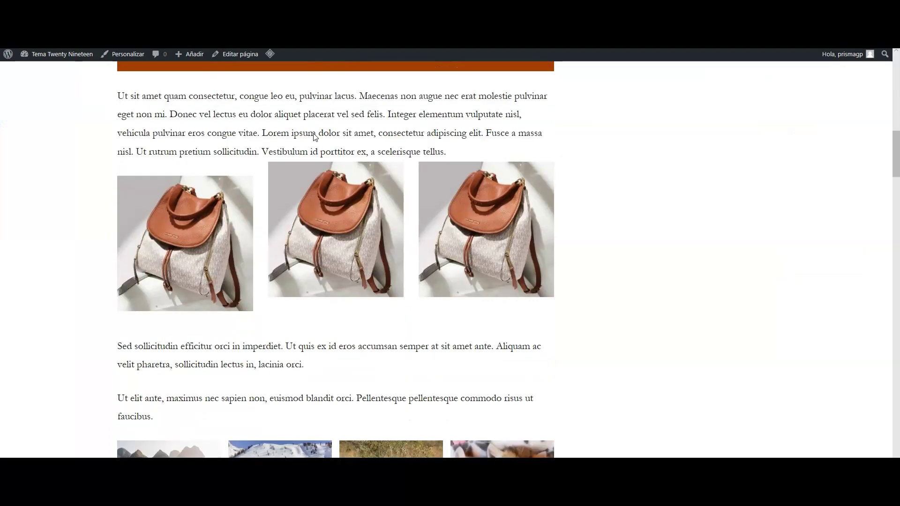
pyautogui.scroll(-10, 313, 136)
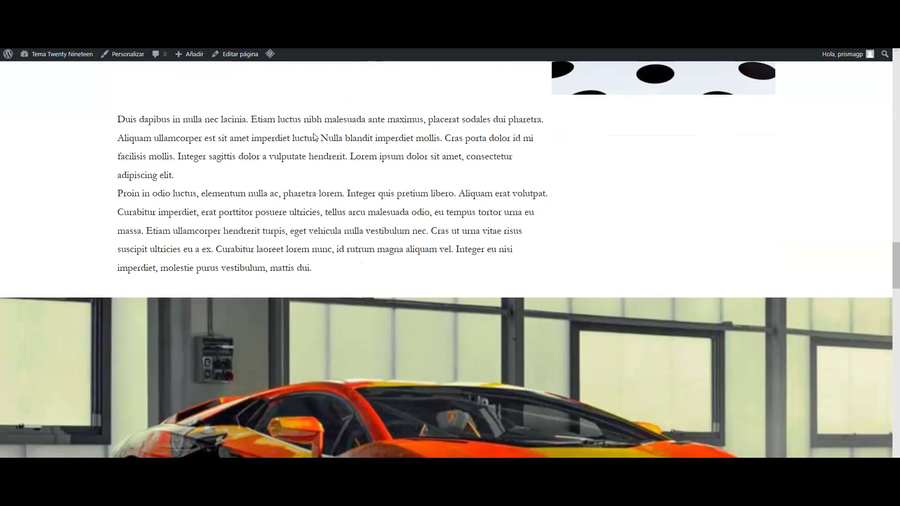
pyautogui.scroll(-10, 313, 137)
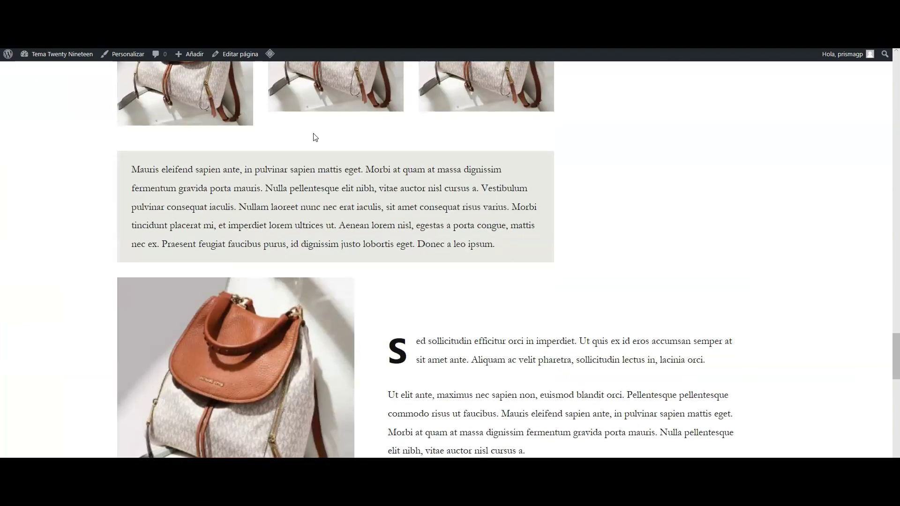
pyautogui.scroll(-10, 314, 137)
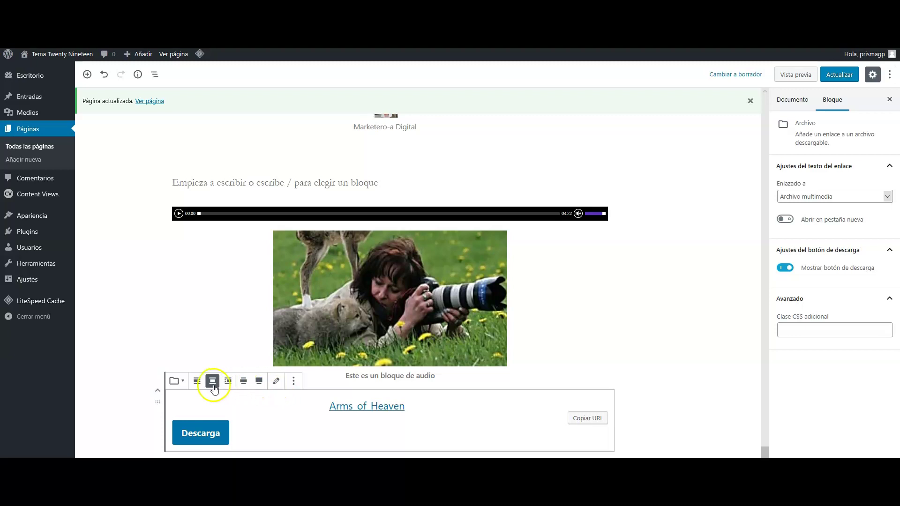
# Step: Keep Archivo multimedia as the file block's link target and enable opening the link in a new tab
pyautogui.click(890, 302)
pyautogui.click(889, 303)
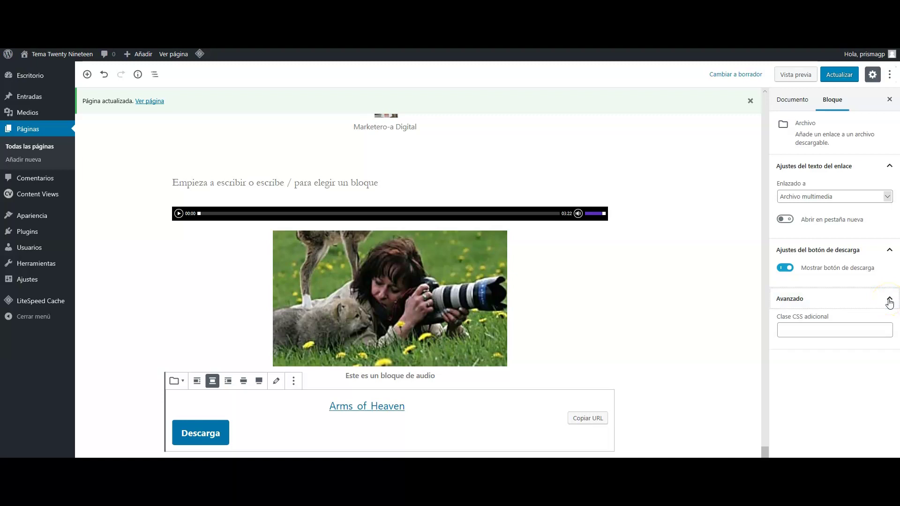
pyautogui.click(890, 201)
pyautogui.click(888, 199)
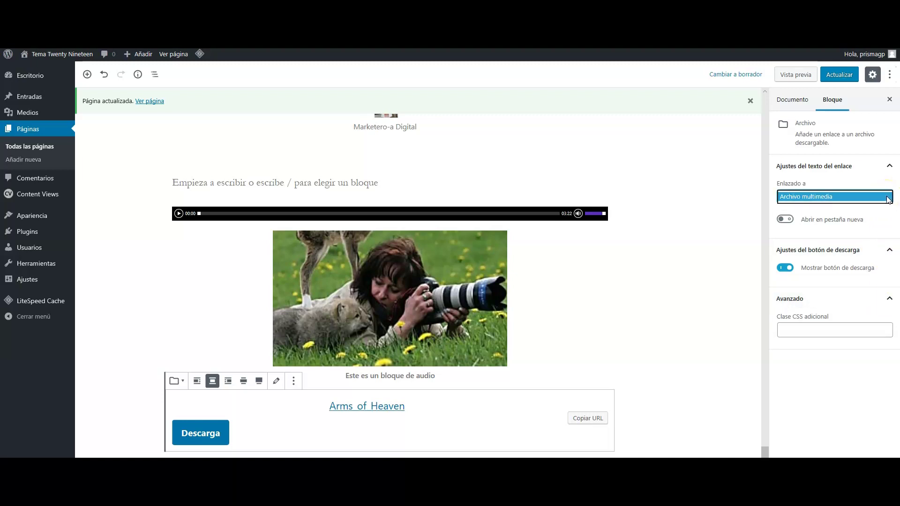
pyautogui.click(790, 221)
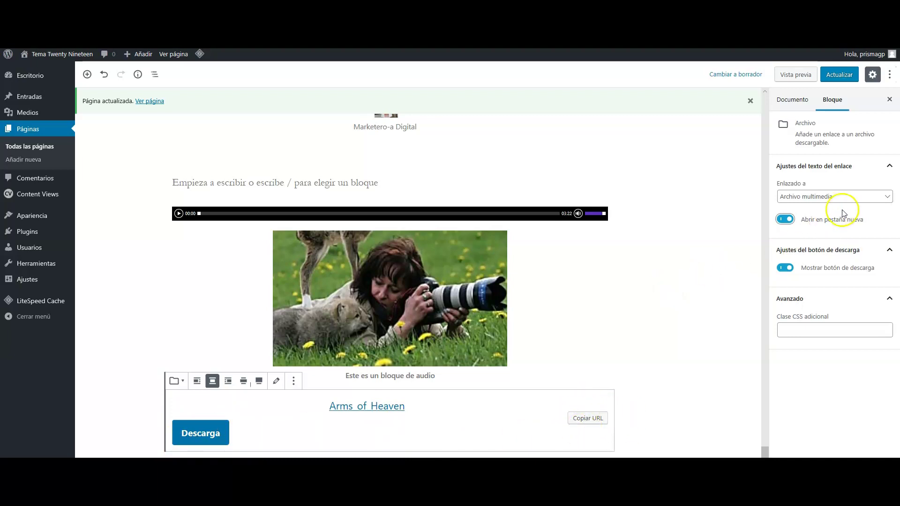
# Step: Turn off the download button for the Arms_of_Heaven file block
pyautogui.click(785, 268)
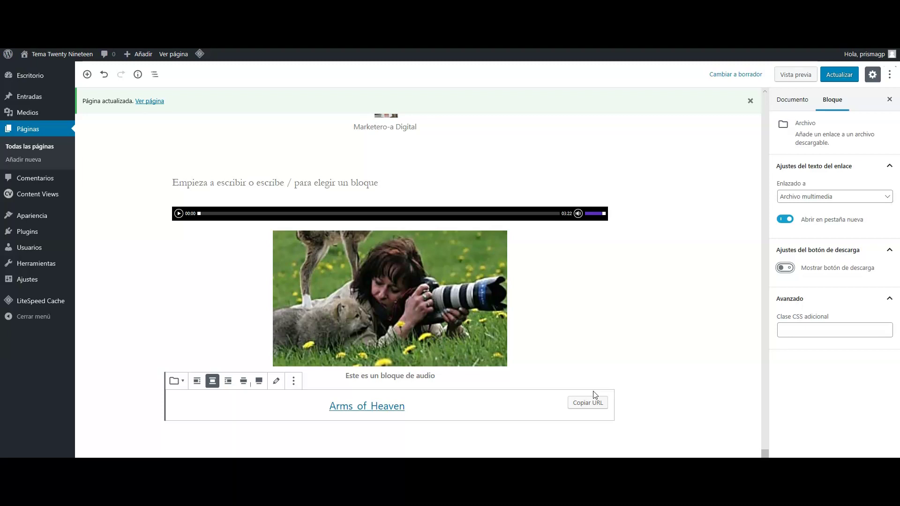
pyautogui.click(632, 337)
pyautogui.click(619, 328)
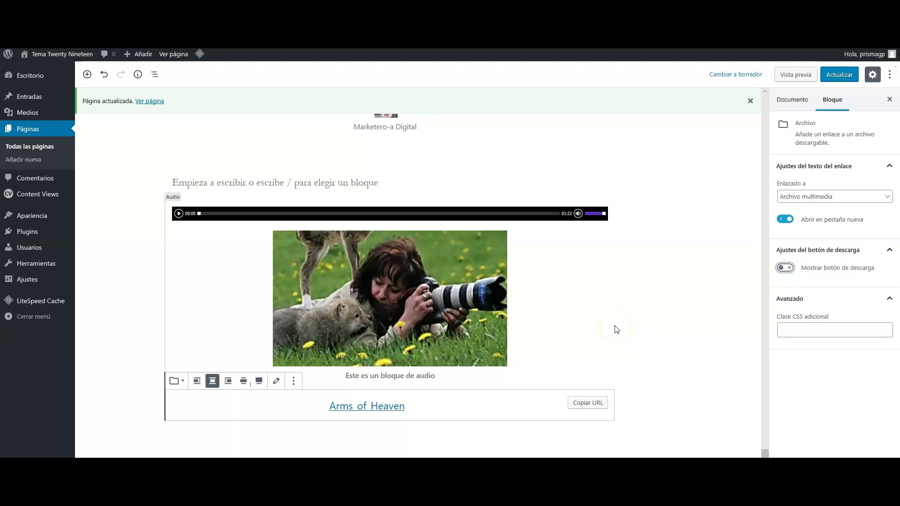